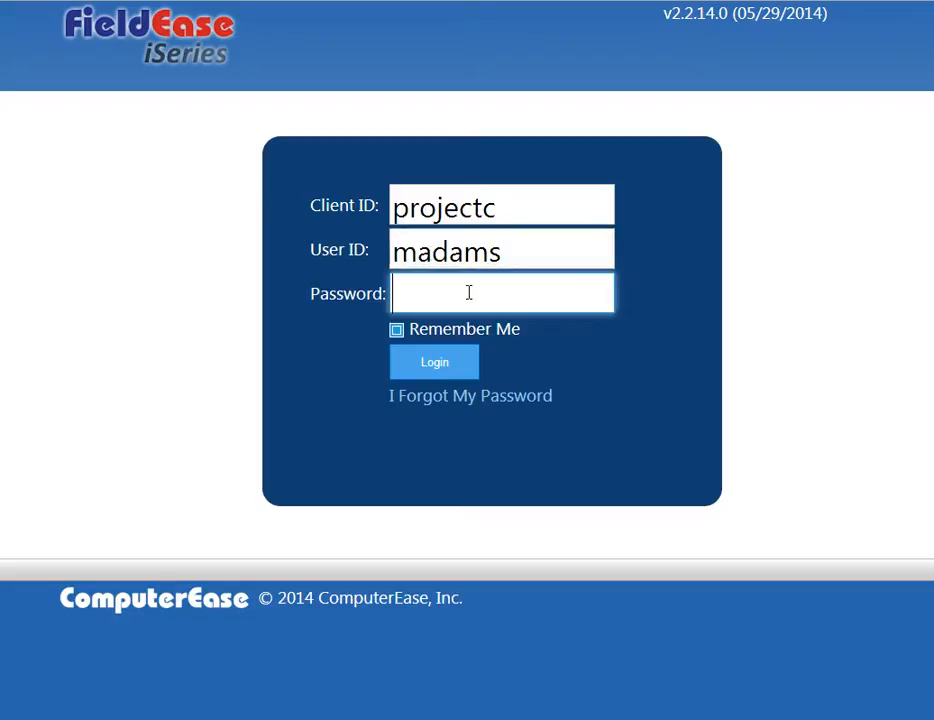
Enter the account password, log in, and dismiss the browser's offer to save the password.
type("******")
left_click(396, 334)
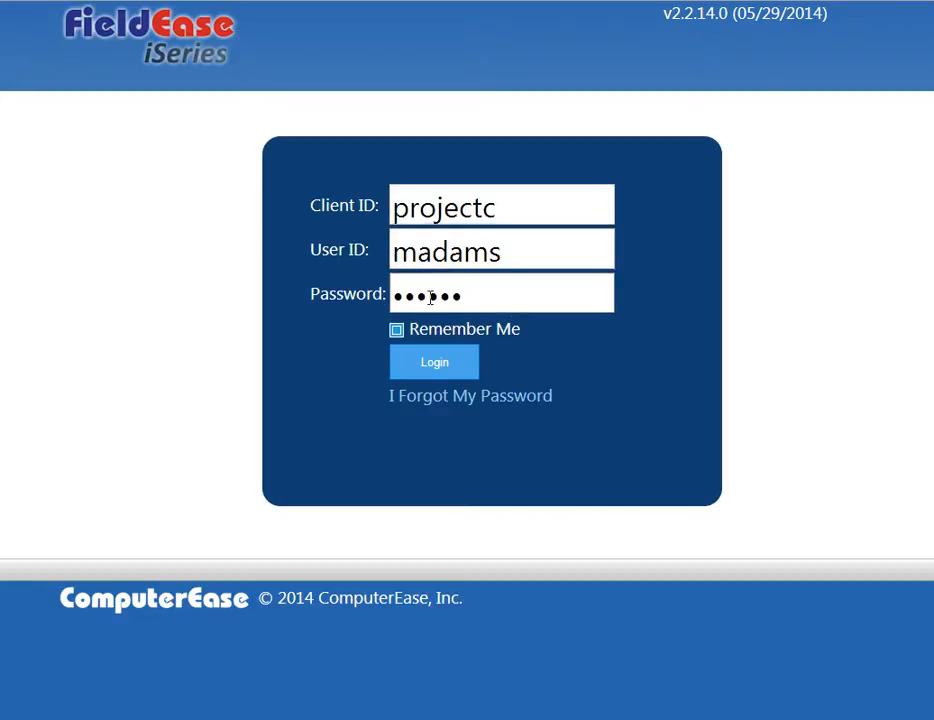
left_click(424, 366)
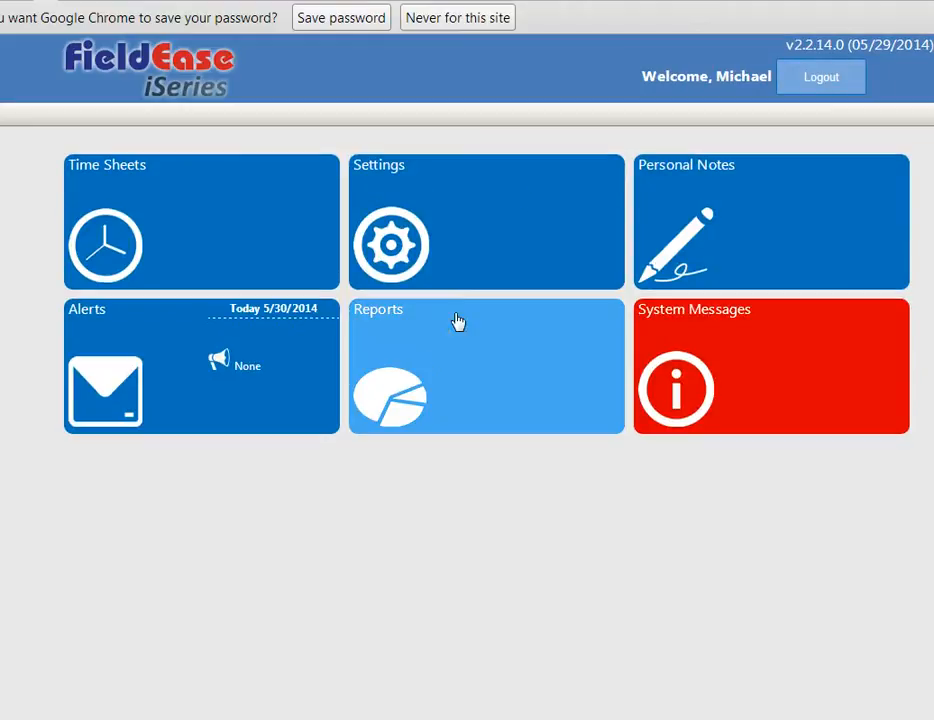
left_click(386, 18)
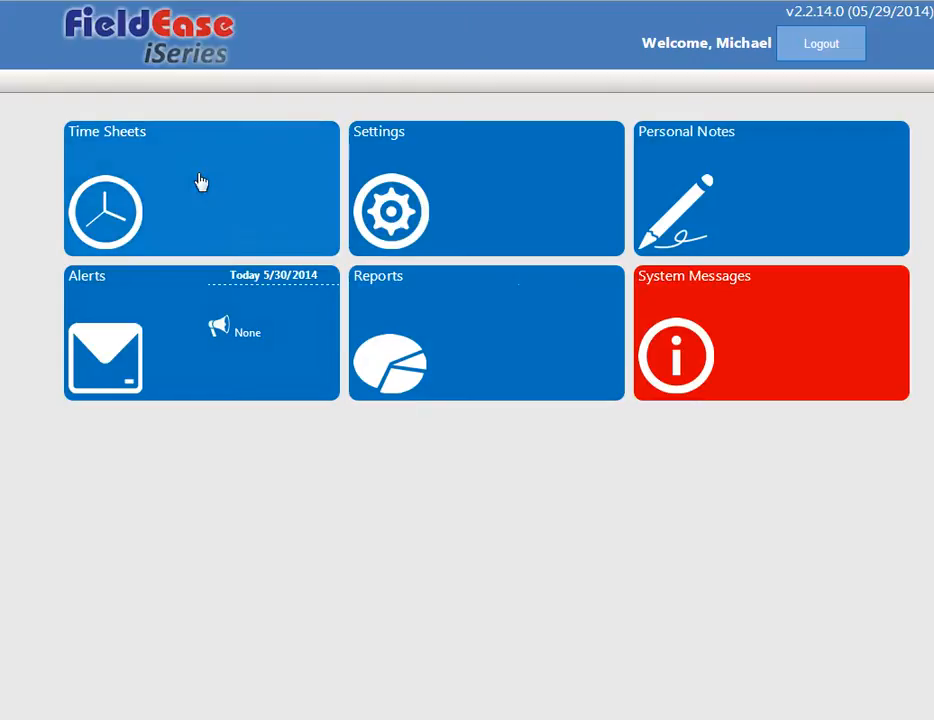
Open the time sheets and set the week ending date to Sunday, June 01, 2014.
left_click(145, 181)
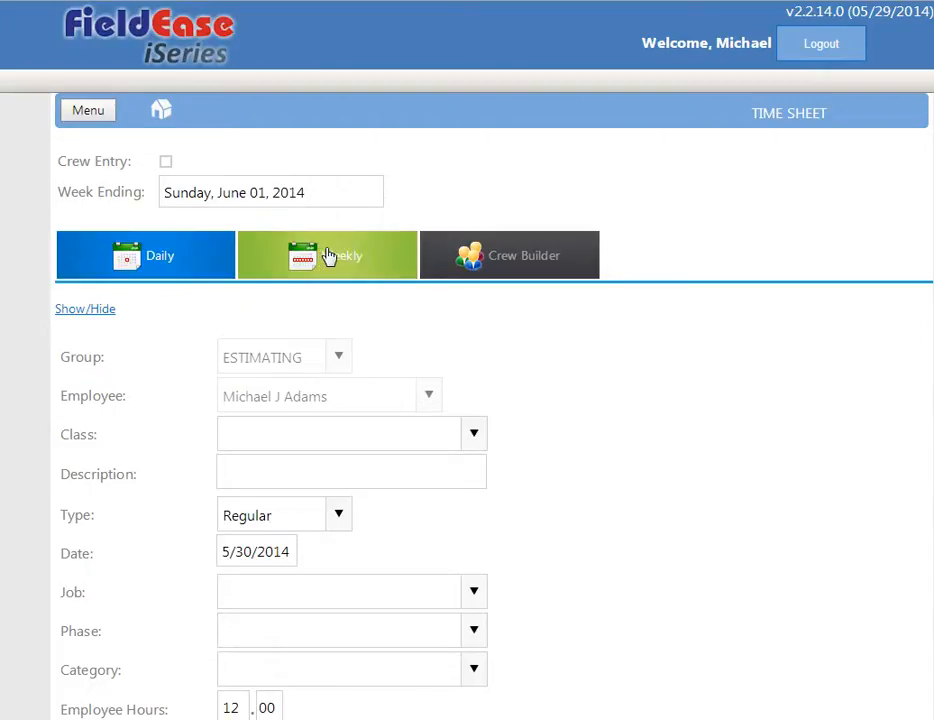
left_click(336, 193)
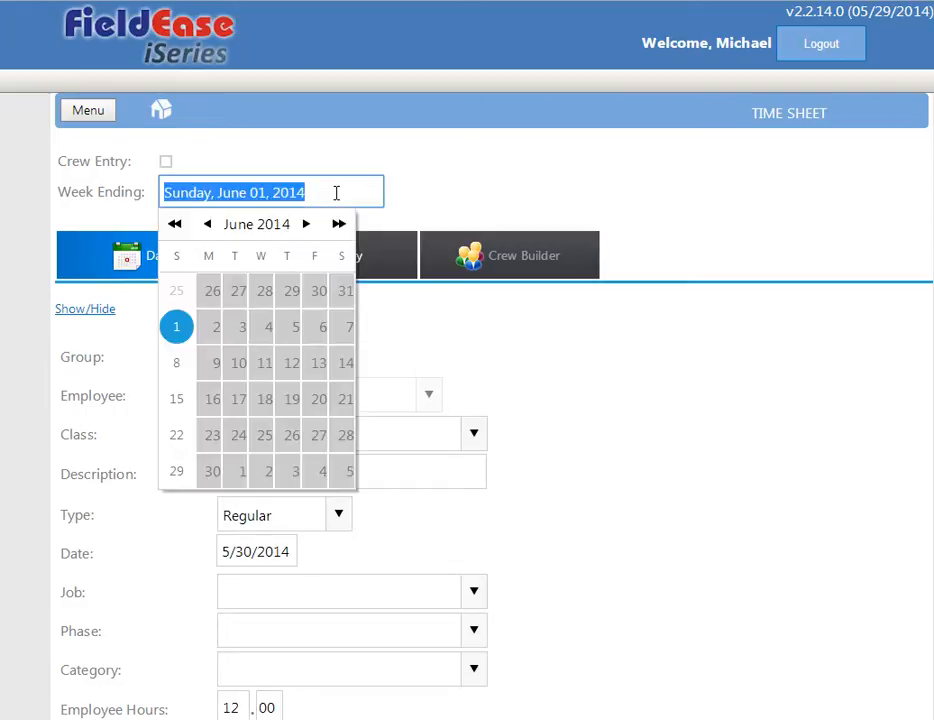
left_click(178, 327)
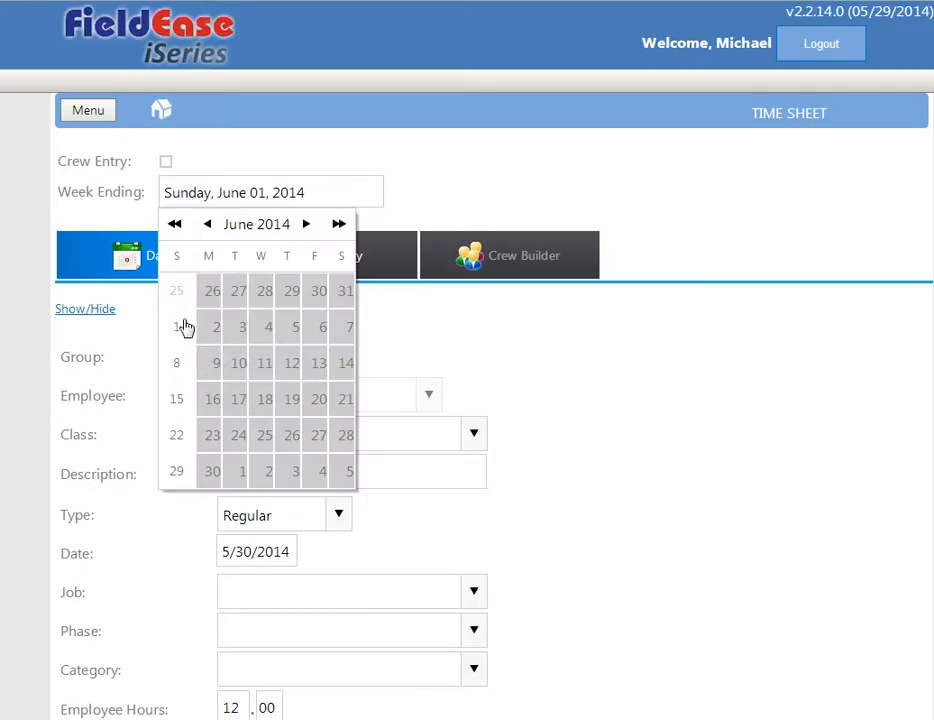
left_click(264, 197)
left_click(436, 303)
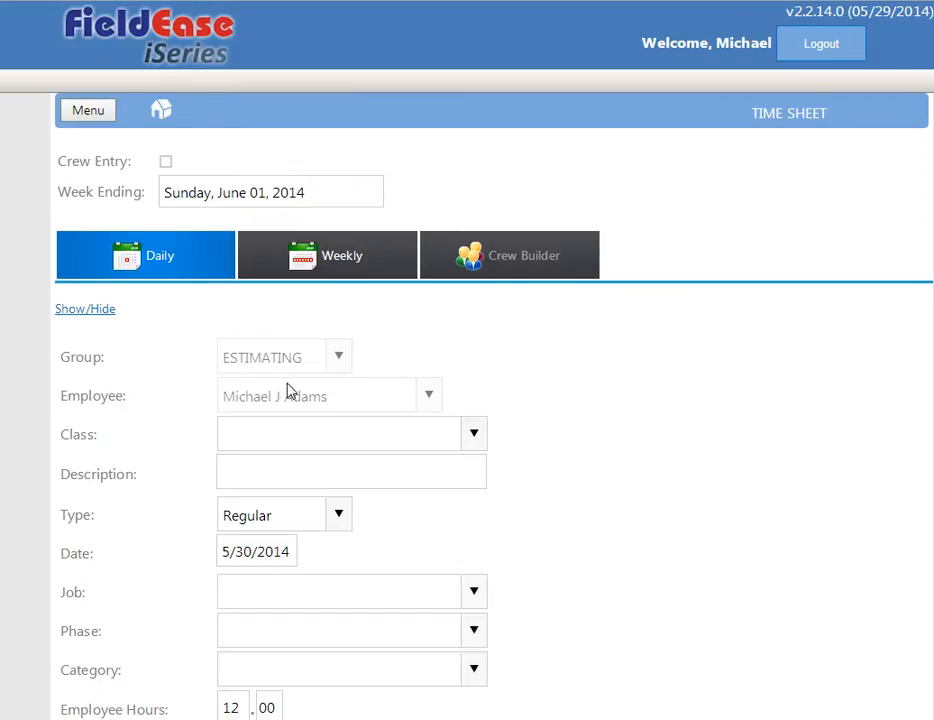
Set the class of the daily time sheet entry to Lead MEP Estimator and leave the description blank.
left_click(474, 437)
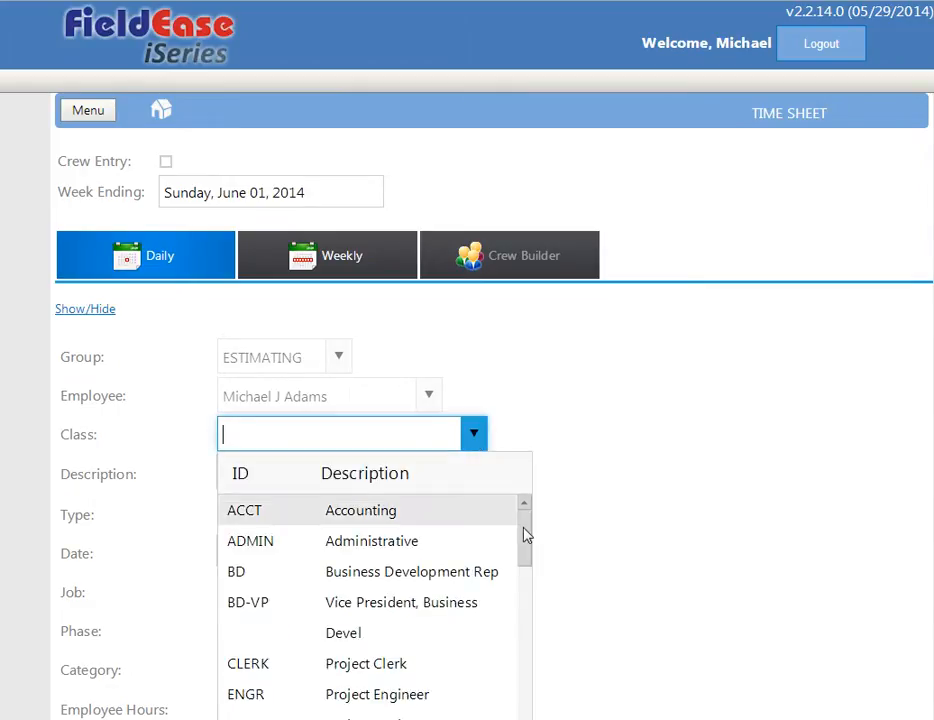
left_click_drag(527, 536, 523, 592)
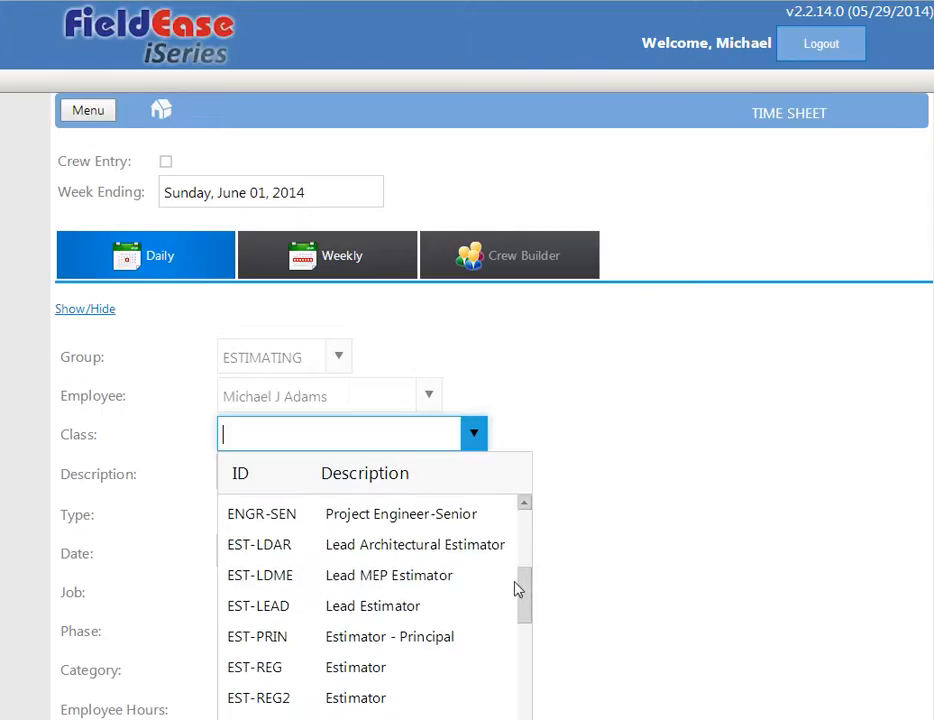
left_click(346, 578)
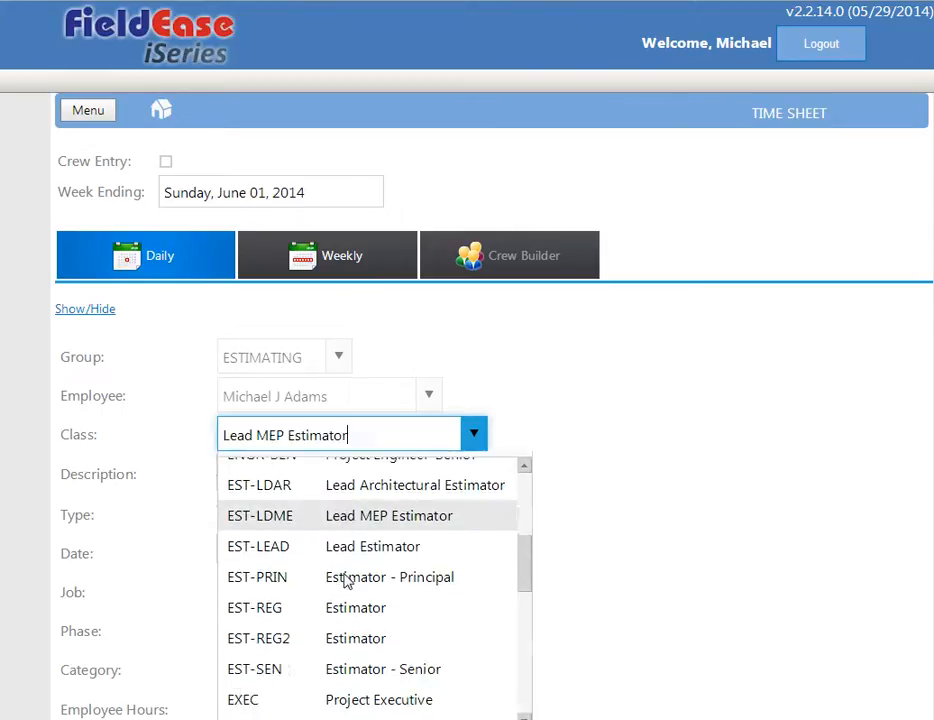
left_click(262, 471)
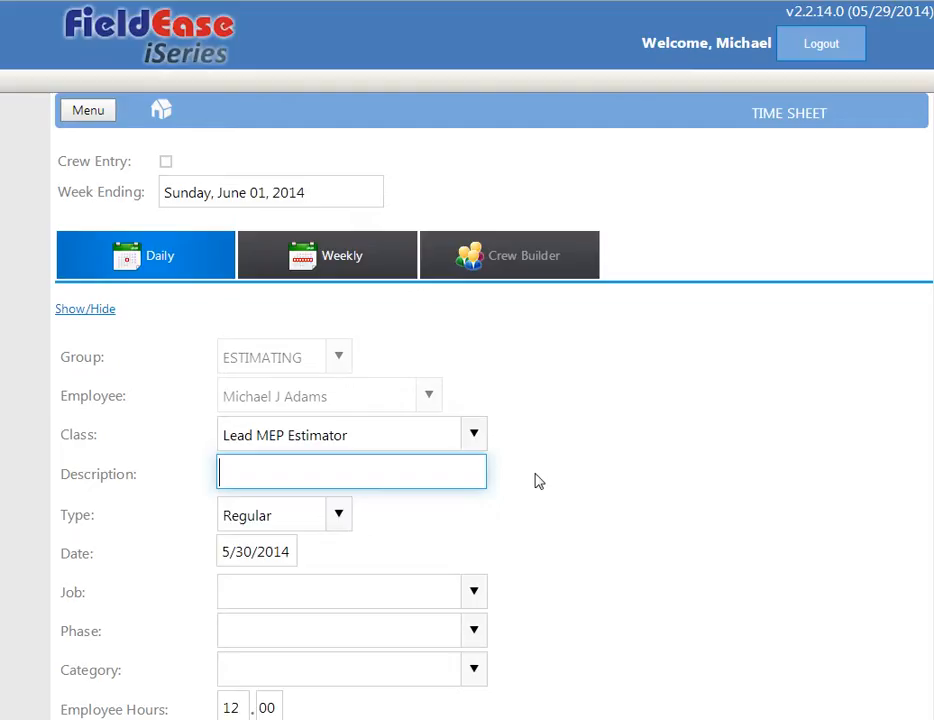
Set the daily entry's type to Regular and its date to 5/30/2014.
scroll(536, 481, "down", 2)
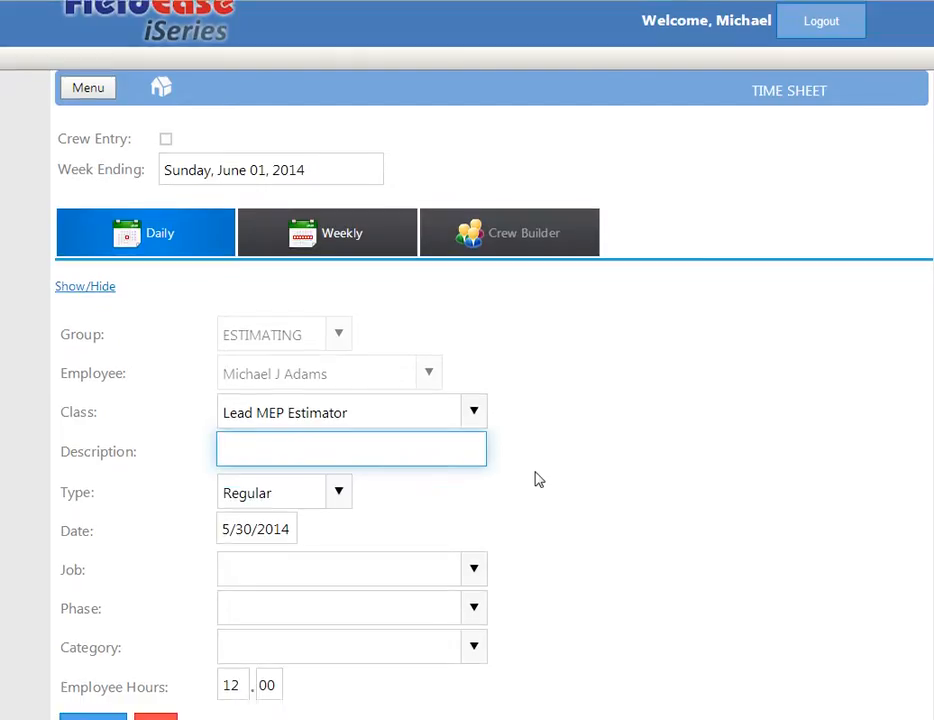
left_click(346, 470)
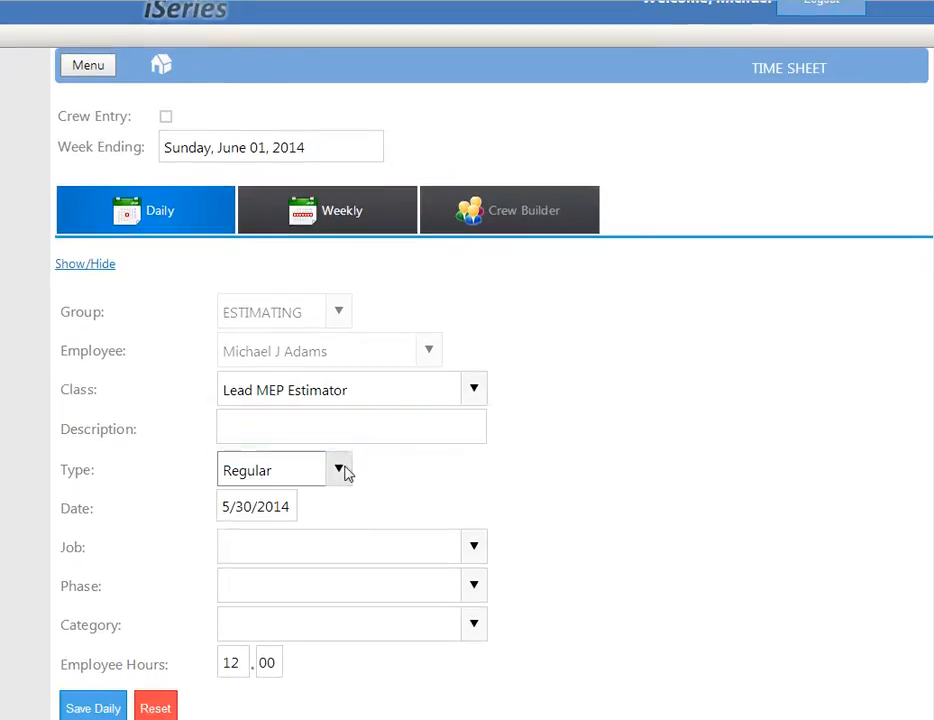
left_click(251, 650)
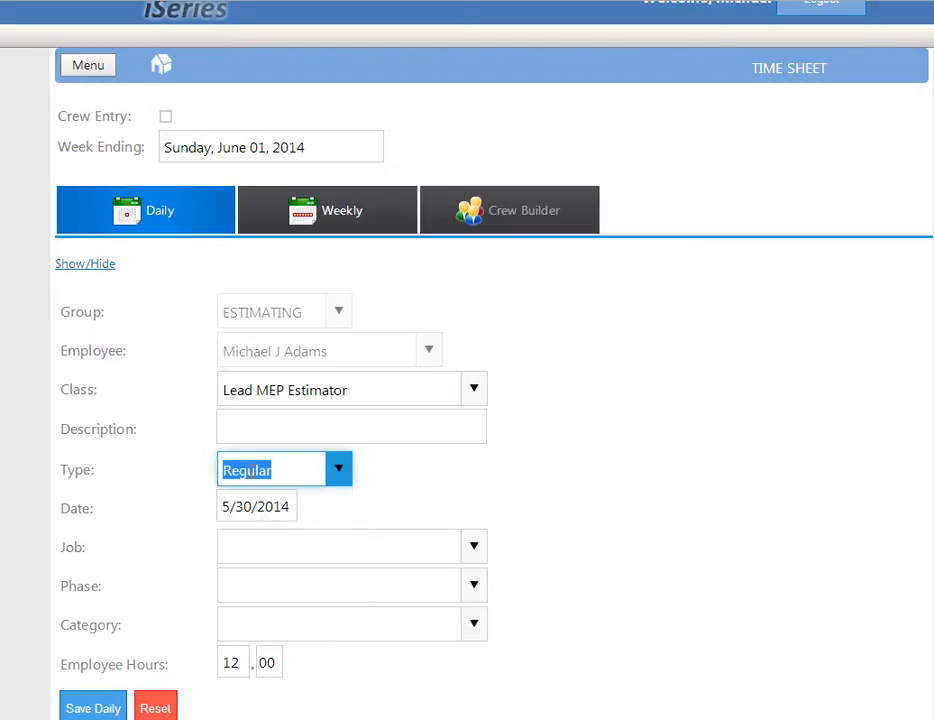
left_click(279, 506)
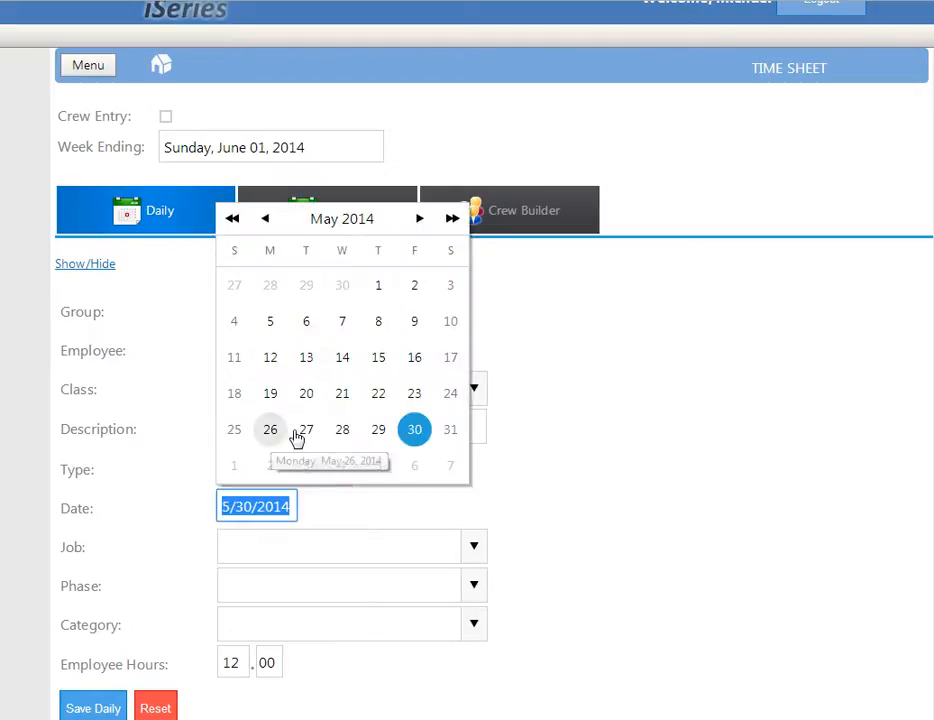
left_click(413, 436)
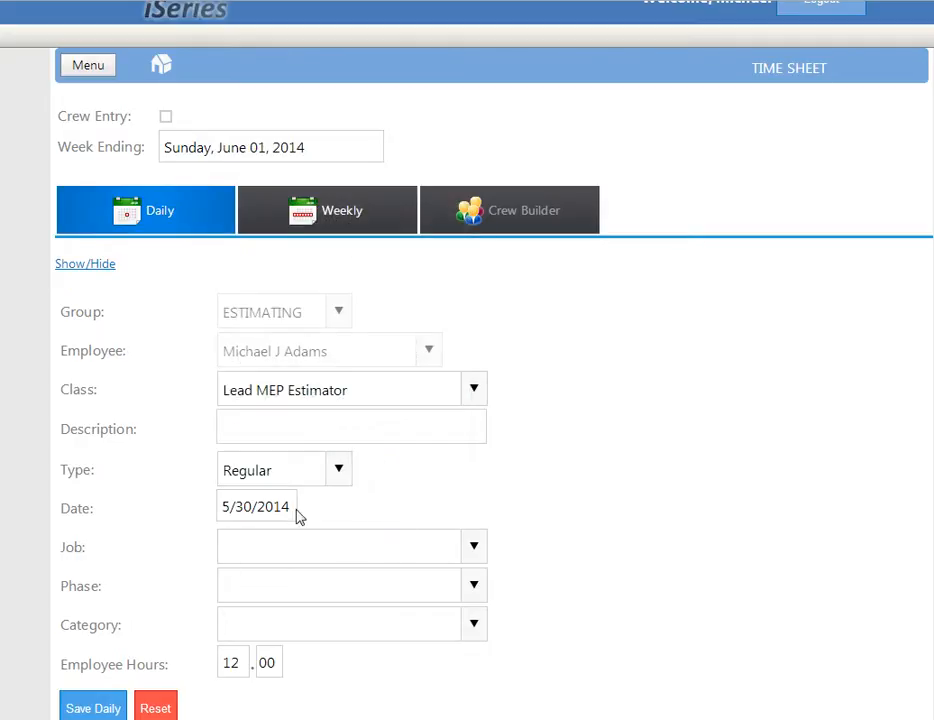
Find the job by the number 1407 and select New Science Research Center for the daily entry.
left_click(476, 547)
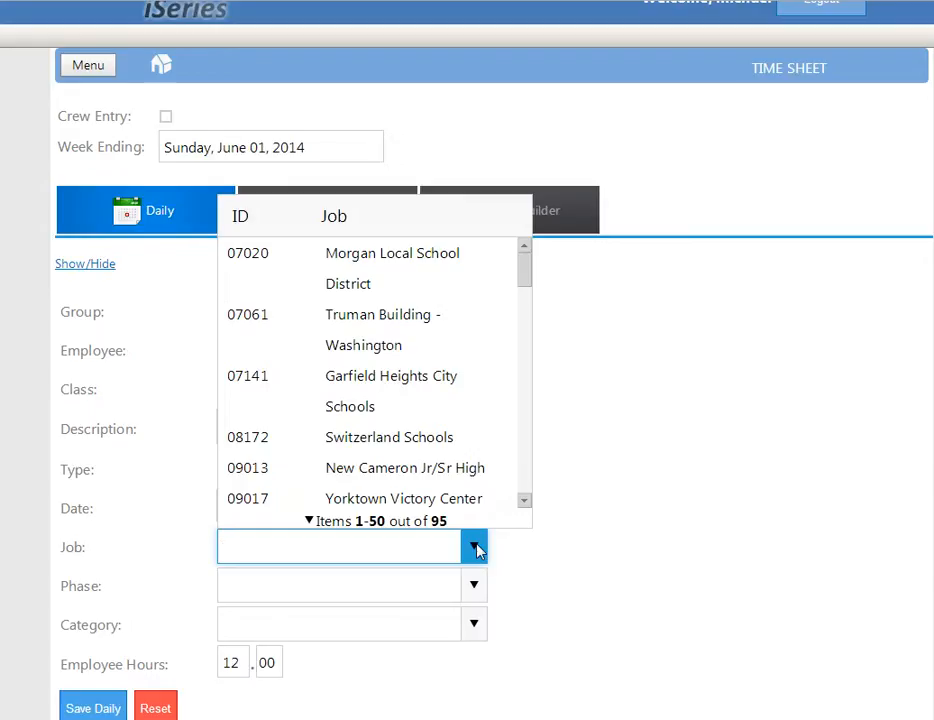
type("1407")
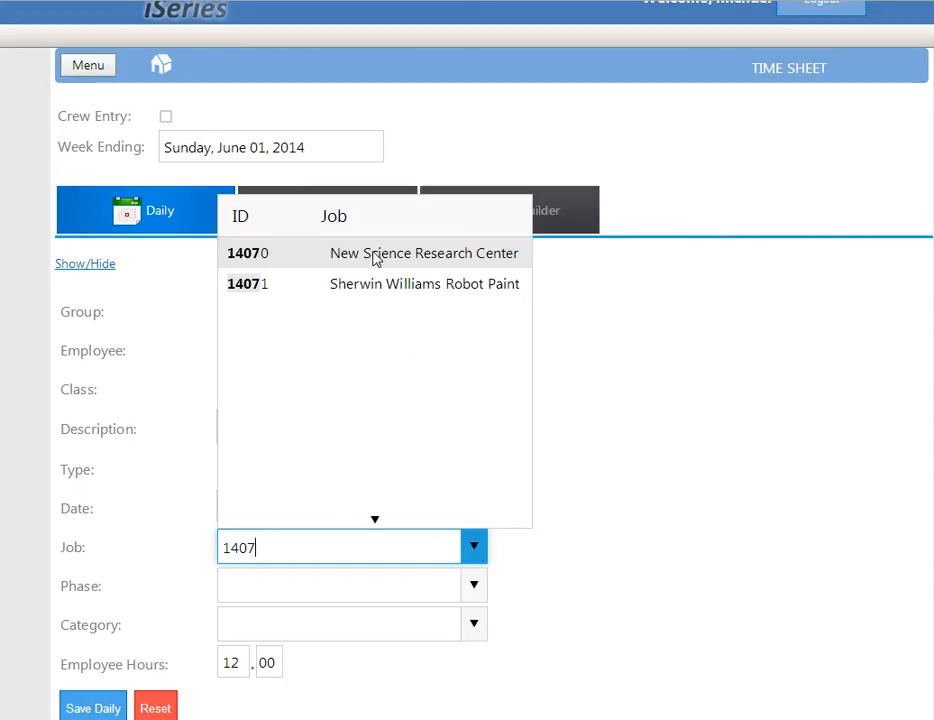
left_click(414, 254)
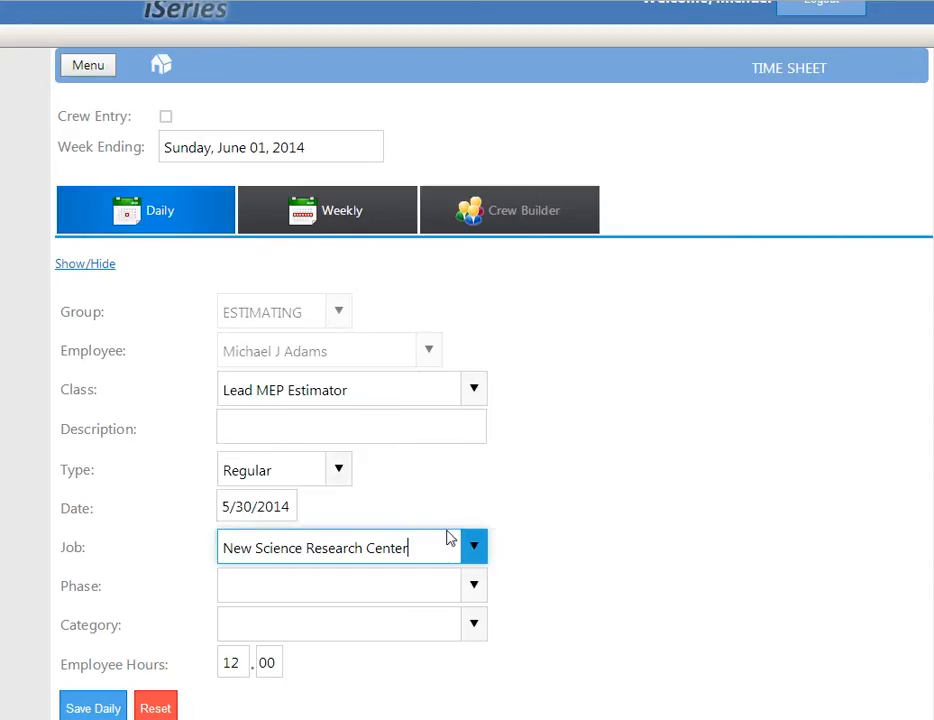
Clear the job and select New Science Research Center by searching for its name instead.
left_click(476, 546)
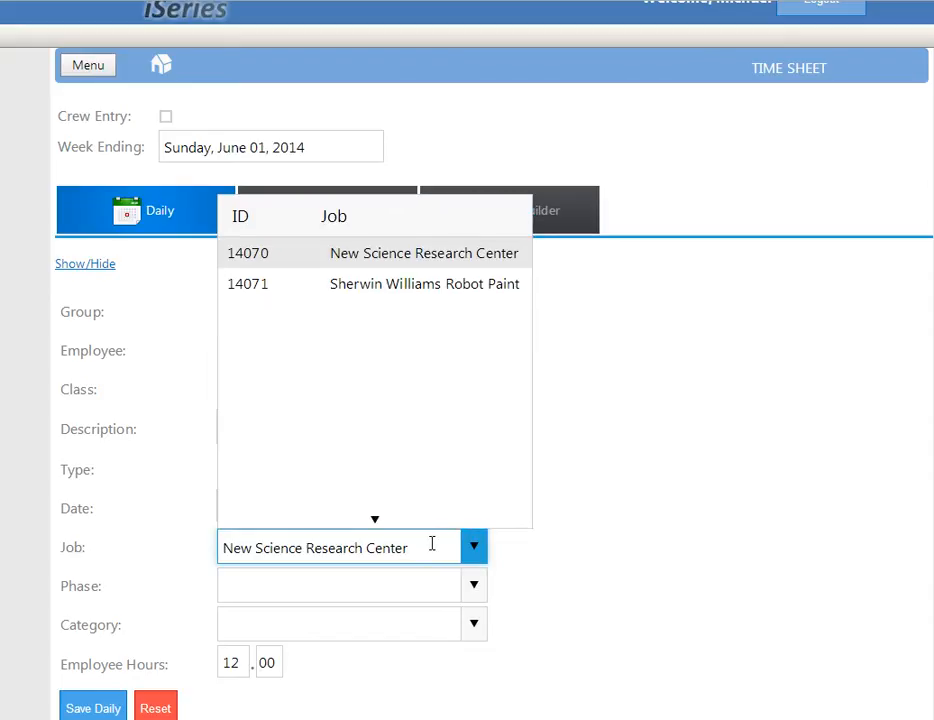
left_click_drag(432, 543, 166, 547)
key("BackSpace")
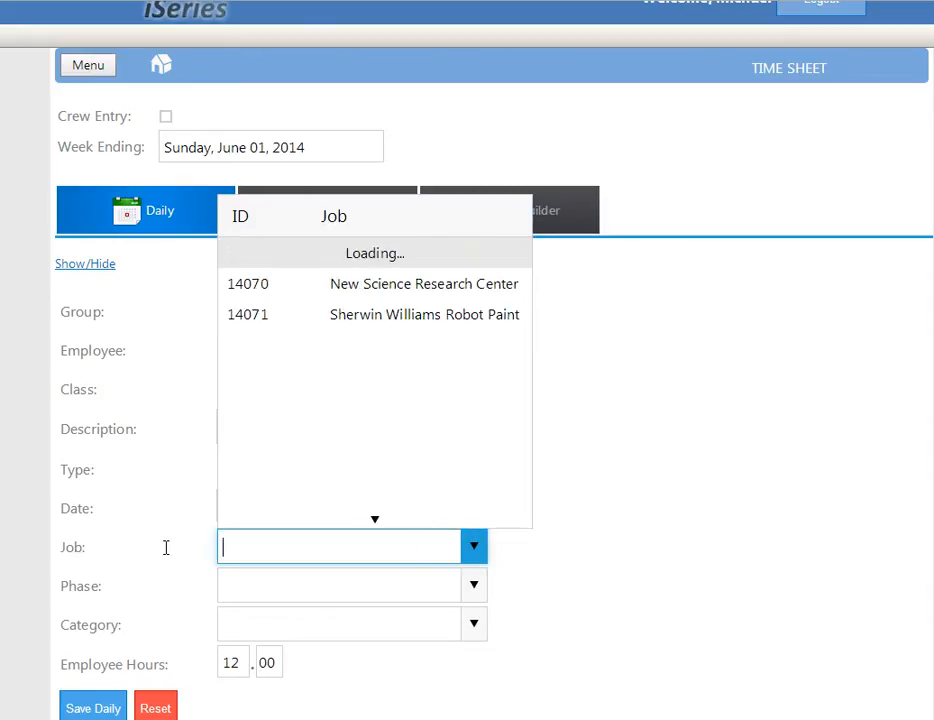
type("New Sci")
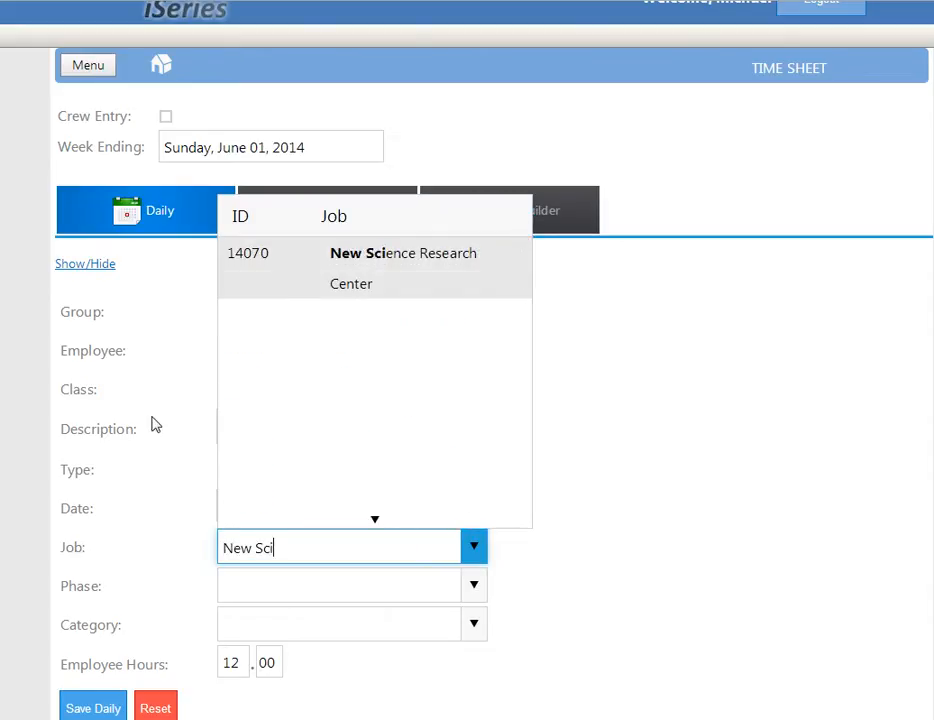
left_click(362, 267)
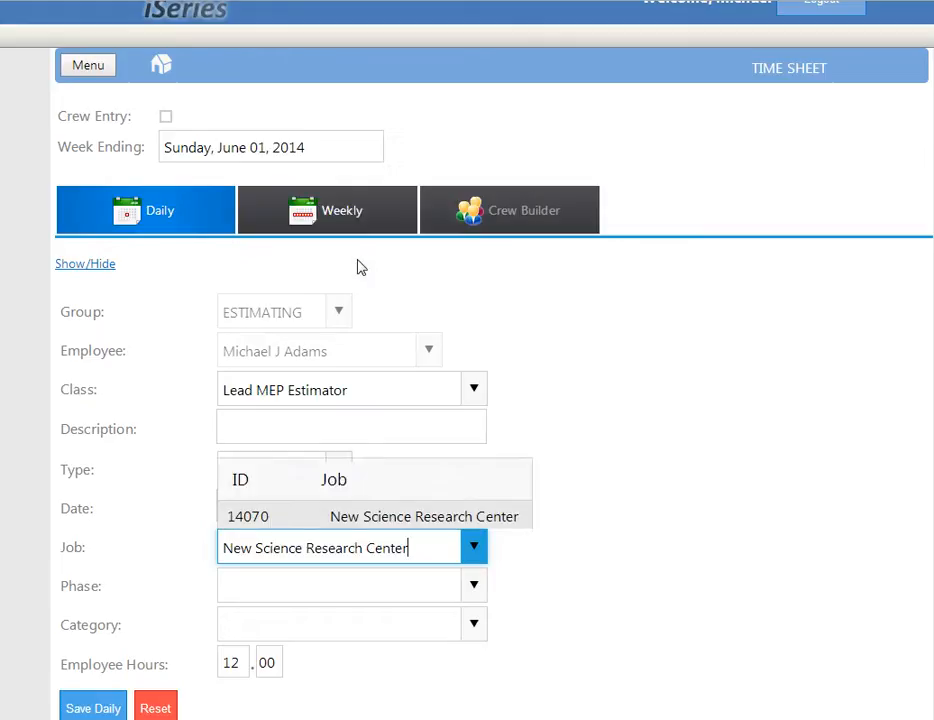
Set the phase to Program of Requirements and the category to Lead MEP Estimator.
left_click(475, 587)
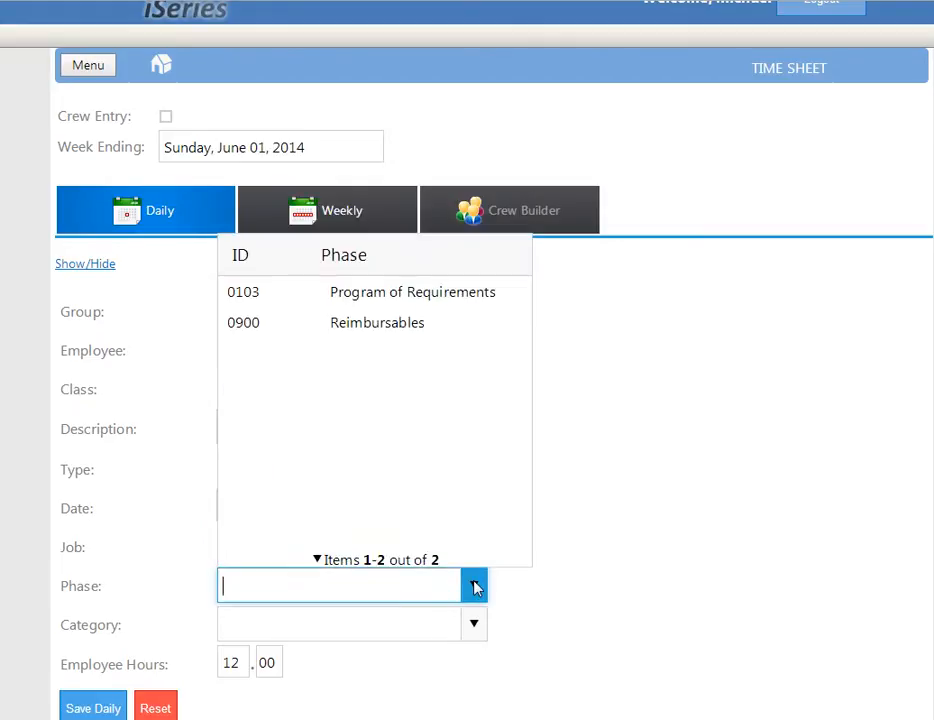
left_click(363, 294)
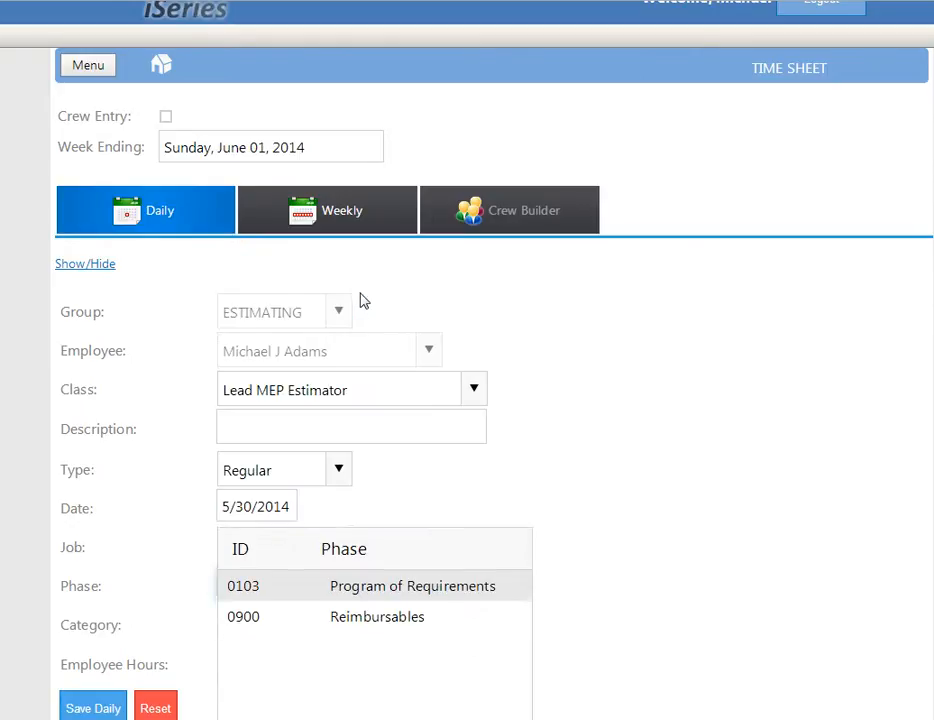
left_click(474, 627)
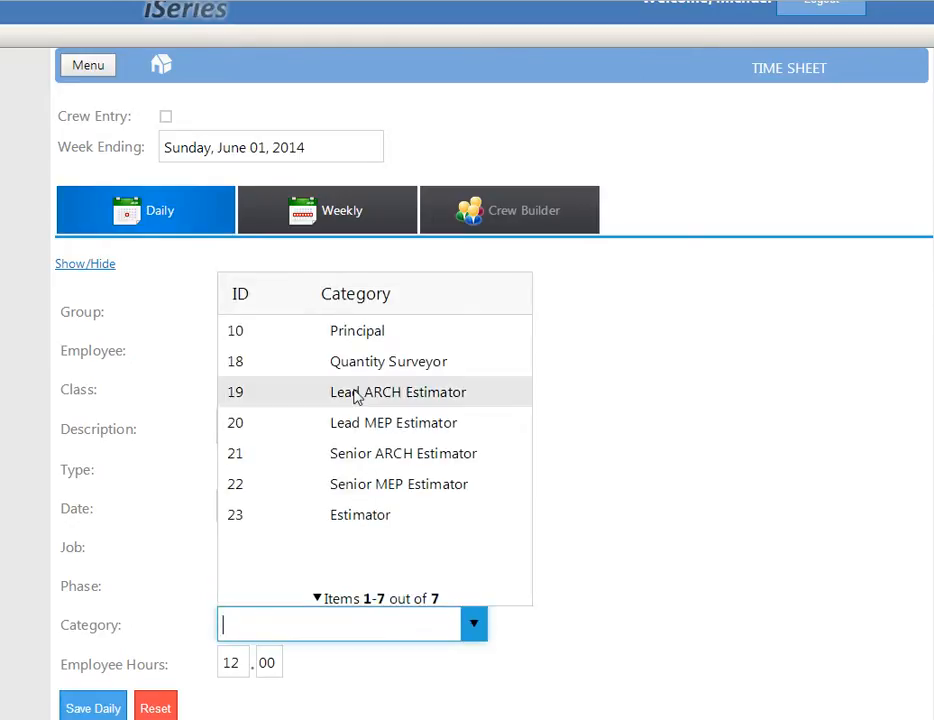
left_click(366, 427)
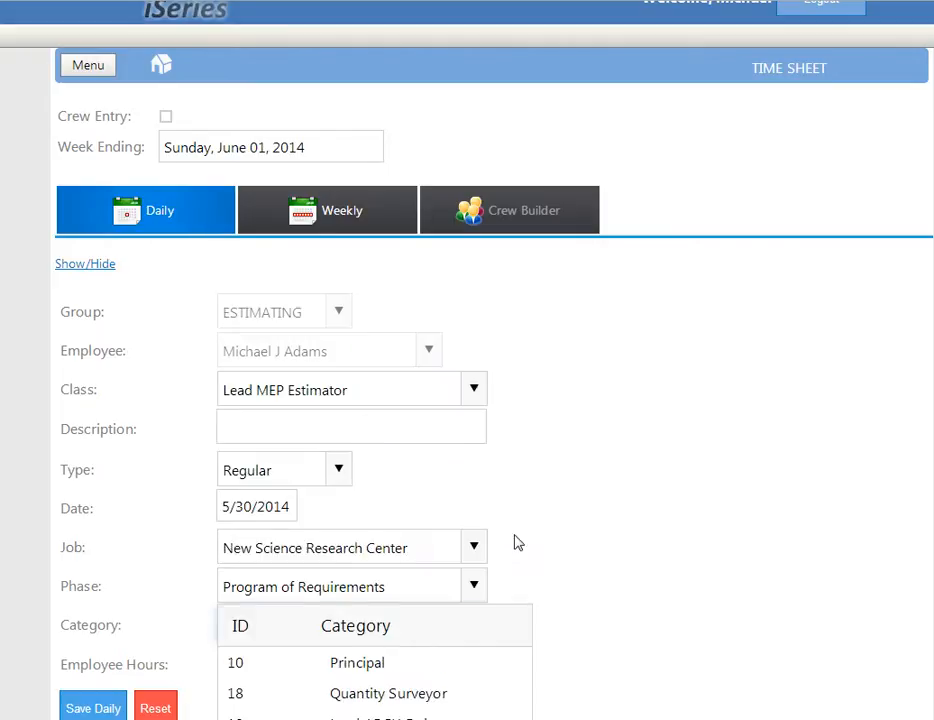
Set the employee hours to 8.00, save the daily time sheet, and close the notification.
scroll(580, 602, "down", 3)
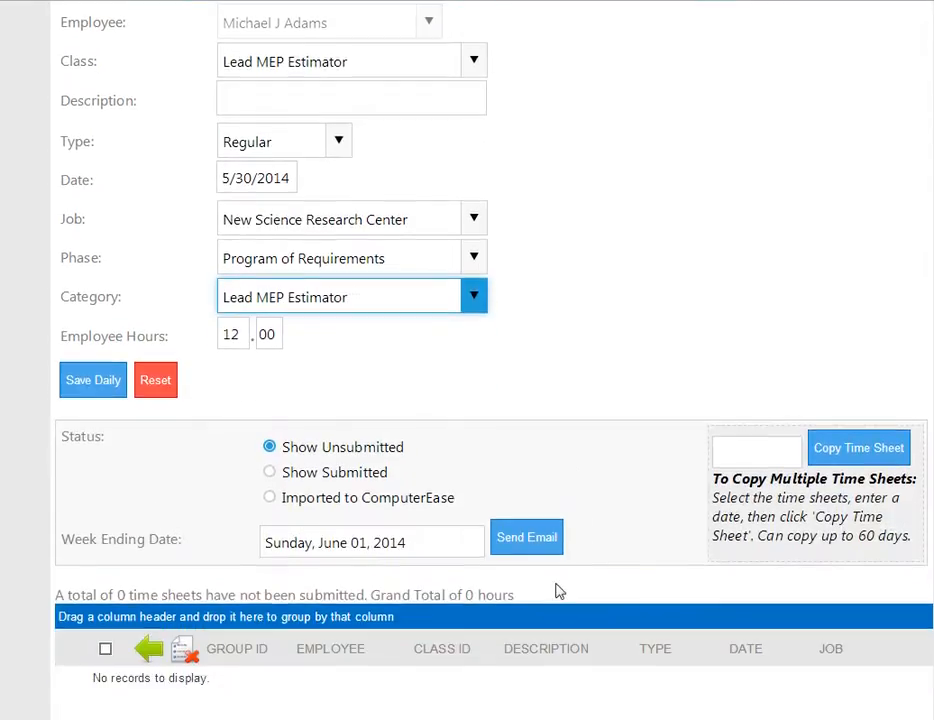
left_click(230, 334)
type("8")
key("Tab")
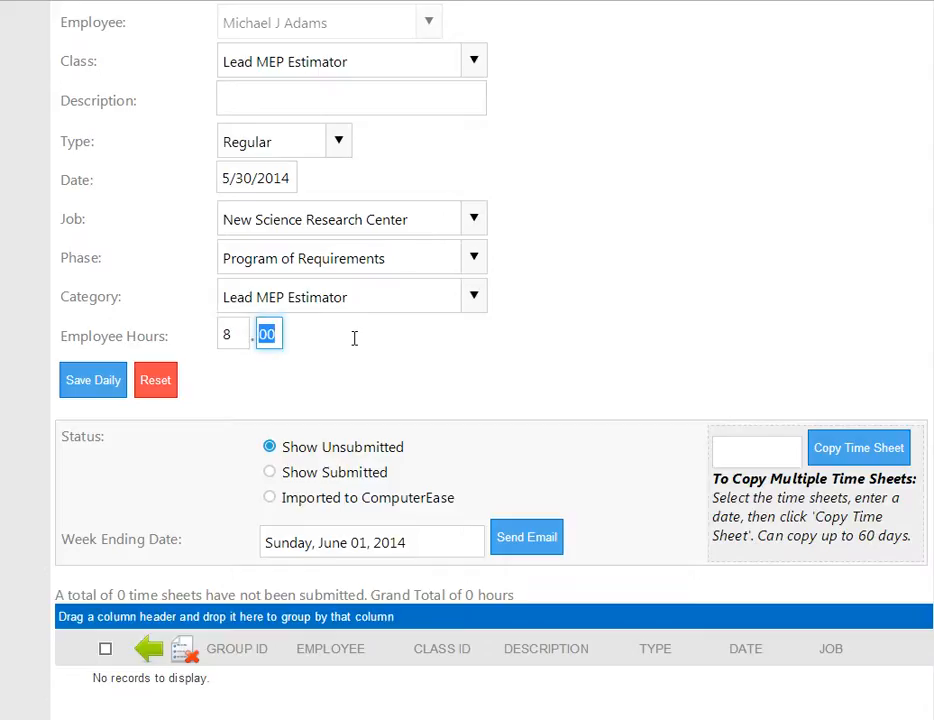
left_click(87, 385)
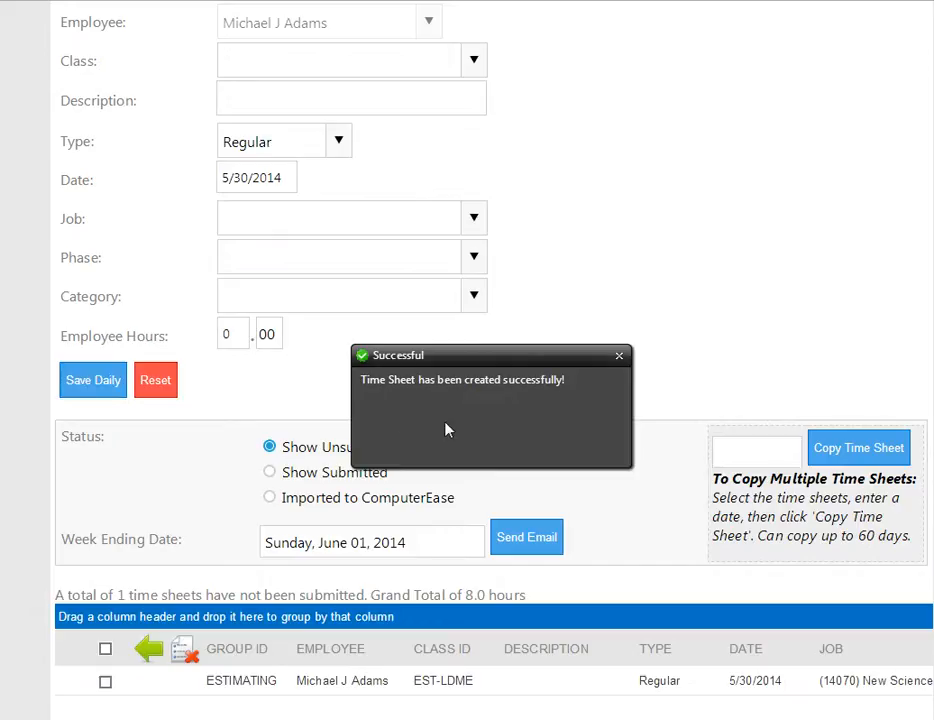
left_click(619, 357)
Review the saved daily entry, and switch the time sheet to weekly entry showing the Monday to Sunday hours fields.
scroll(565, 432, "down", 2)
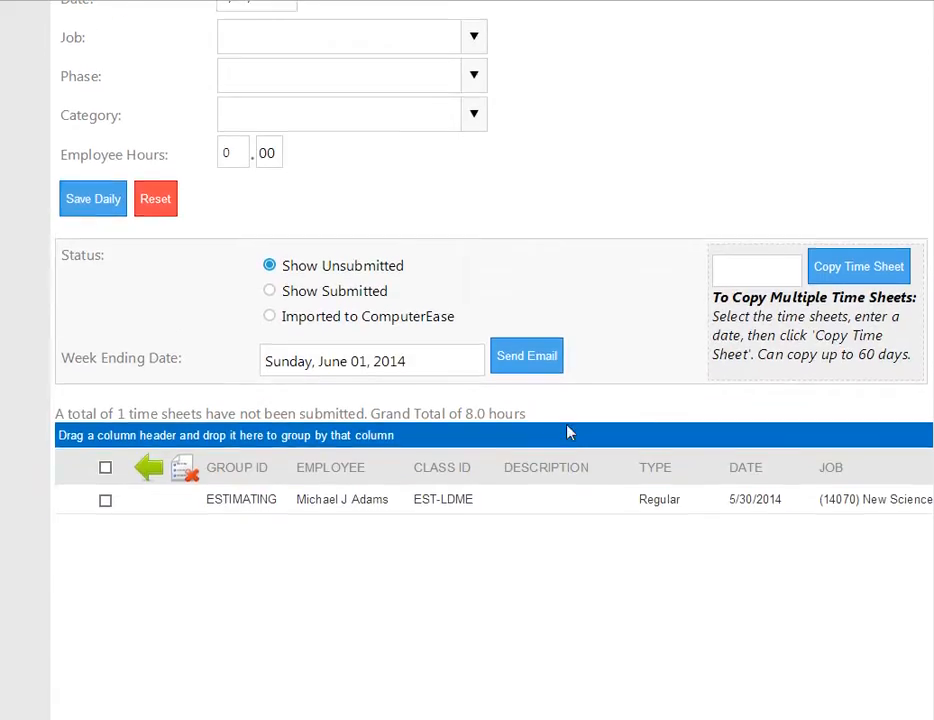
scroll(567, 432, "down", 1)
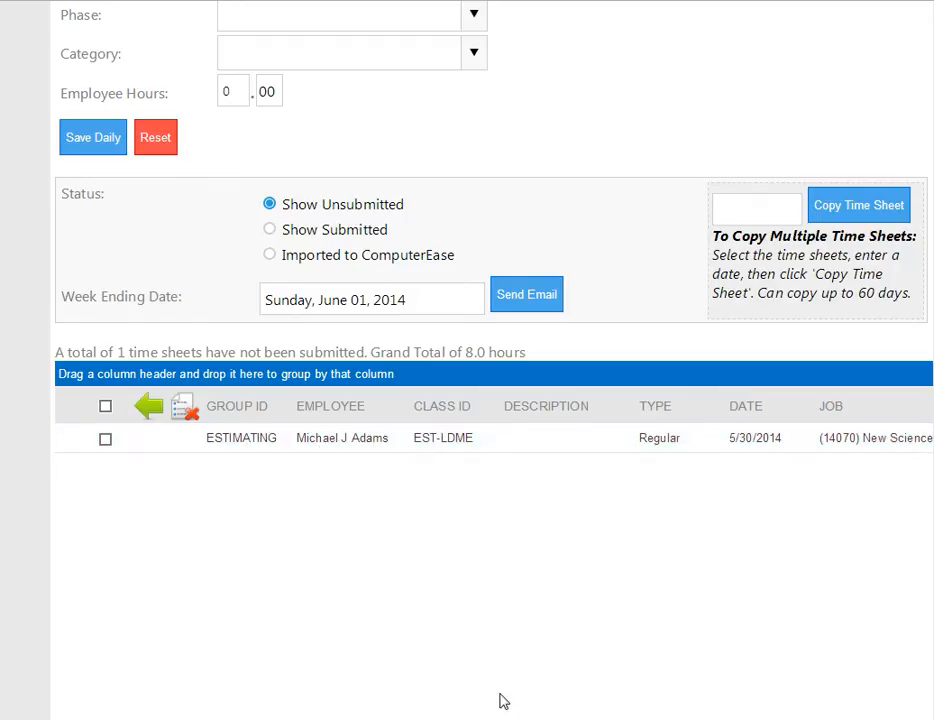
mouse_move(560, 716)
left_mouse_down()
mouse_move(930, 716)
mouse_move(560, 716)
left_mouse_up()
scroll(475, 467, "up", 6)
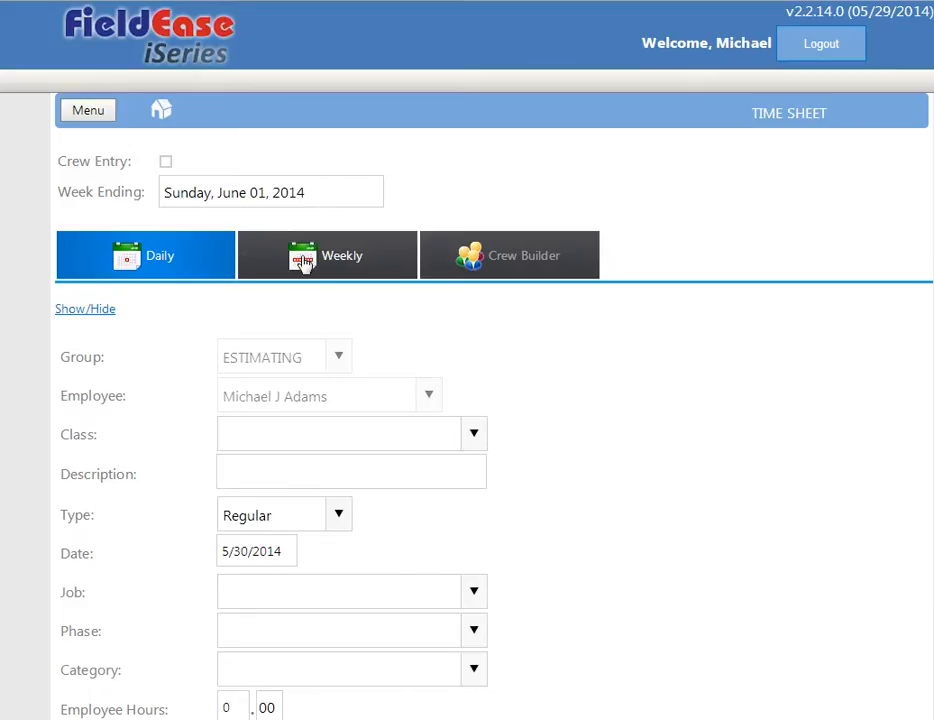
left_click(305, 264)
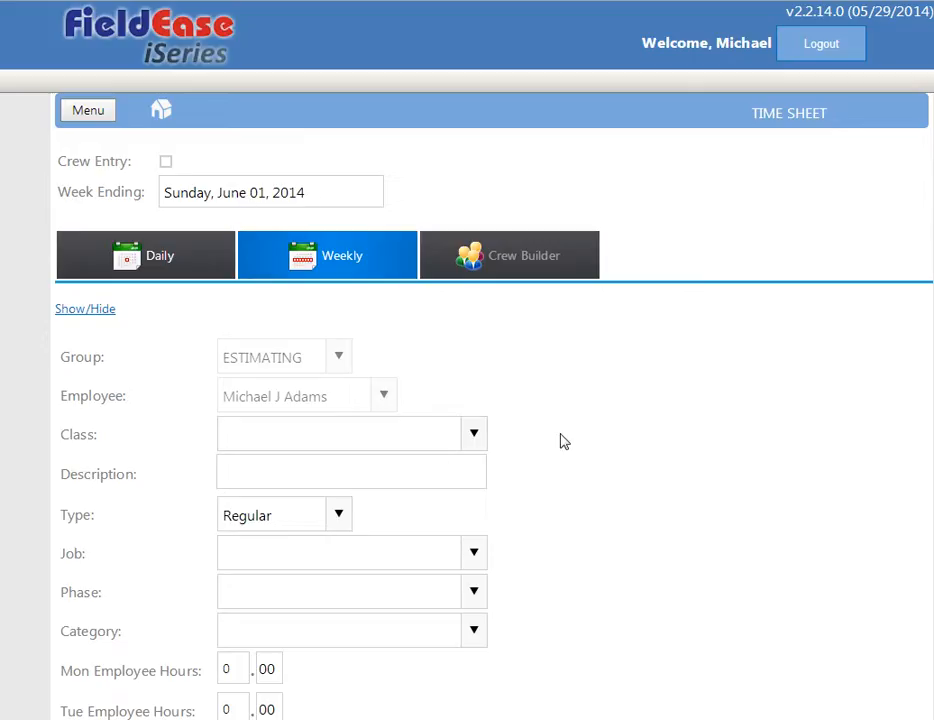
scroll(561, 438, "down", 3)
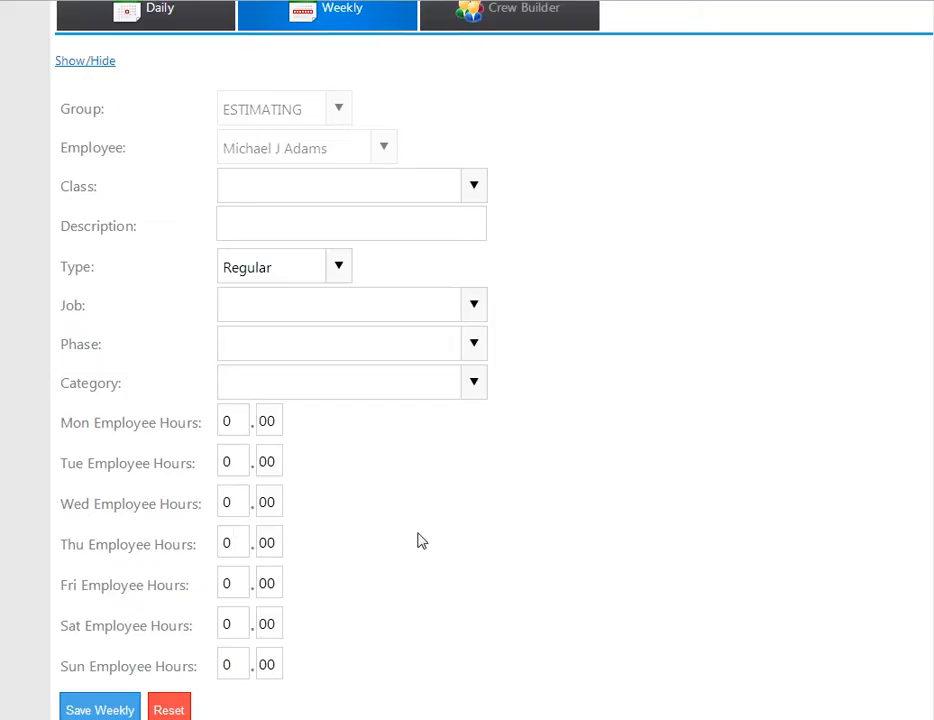
Set the weekly entry's class to Lead MEP Estimator and its description to "Blah Blah".
left_click(475, 186)
scroll(527, 445, "down", 3)
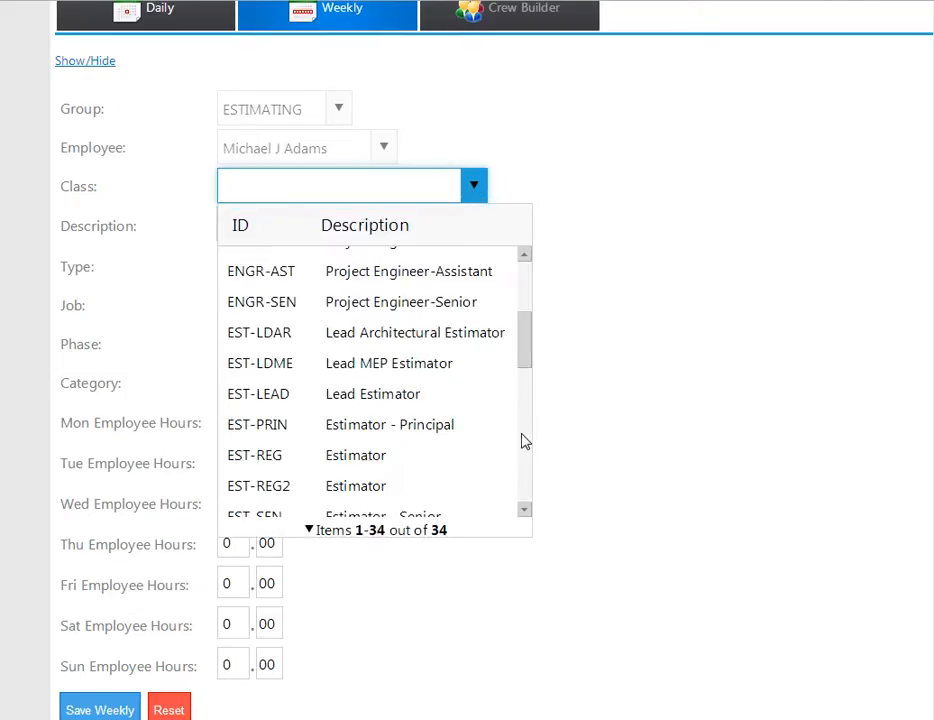
left_click(354, 366)
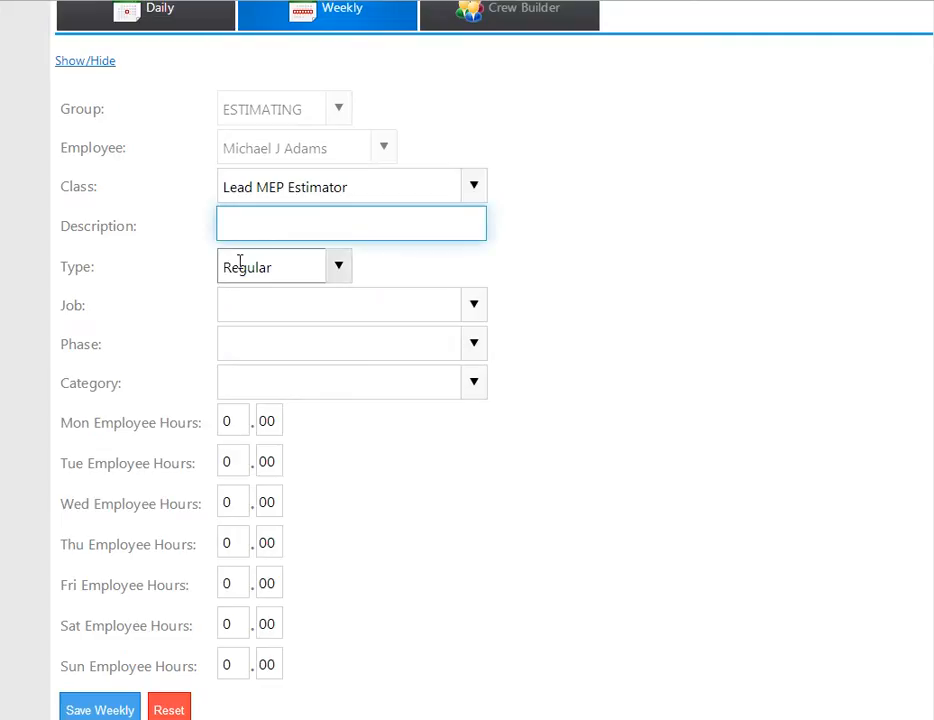
type("Blah Blah")
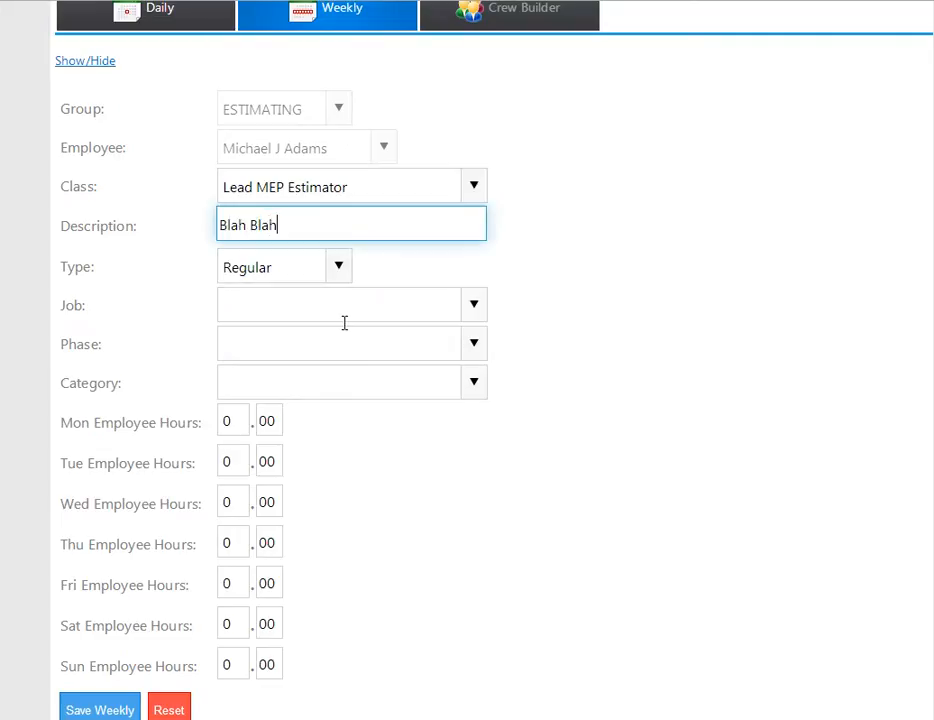
Select New Science Research Center as the job by searching for its ID, 14070.
left_click(474, 307)
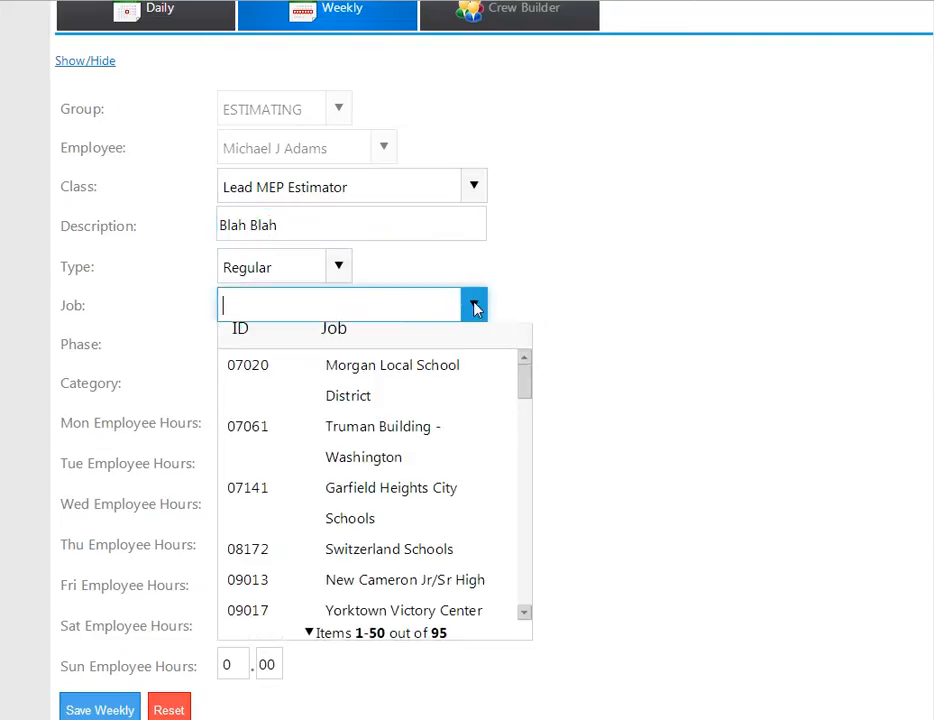
type("14070")
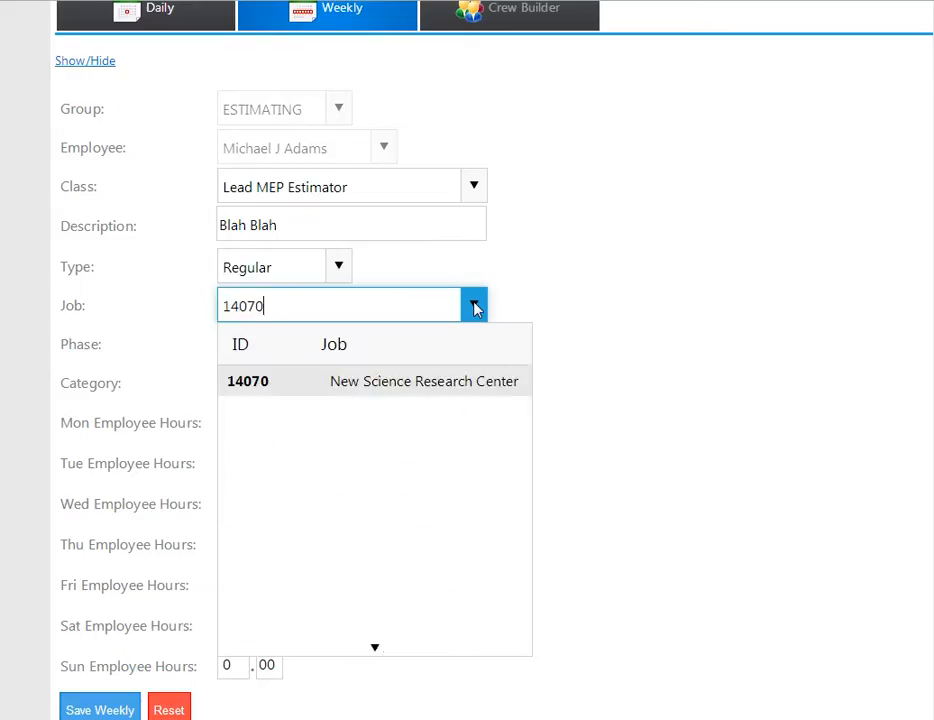
left_click(367, 380)
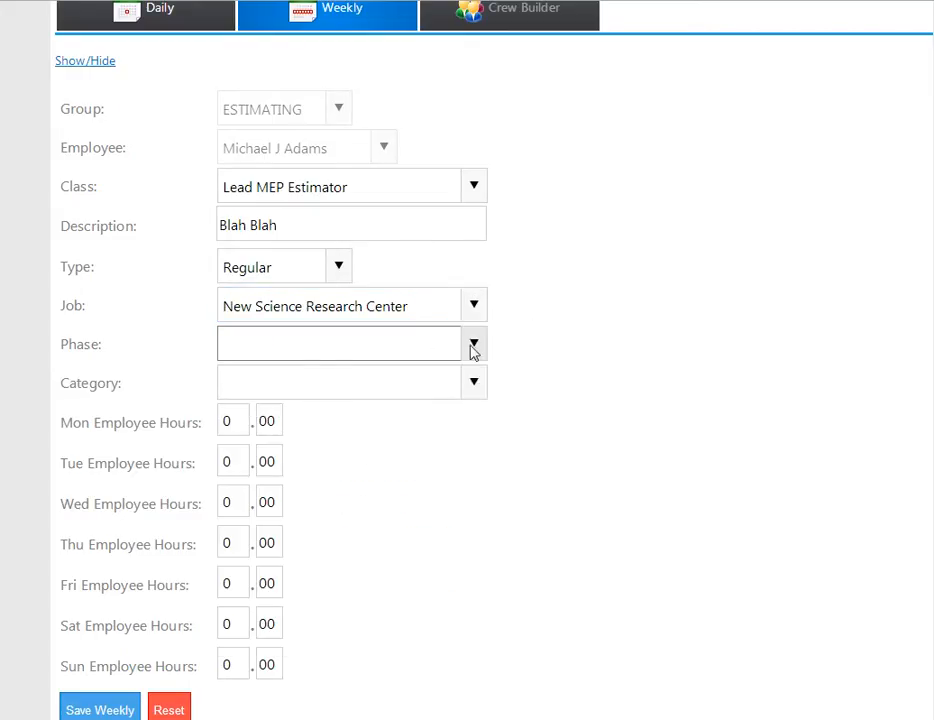
Set the weekly entry's phase to Program of Requirements and its category to Lead MEP Estimator.
left_click(474, 344)
left_click(376, 421)
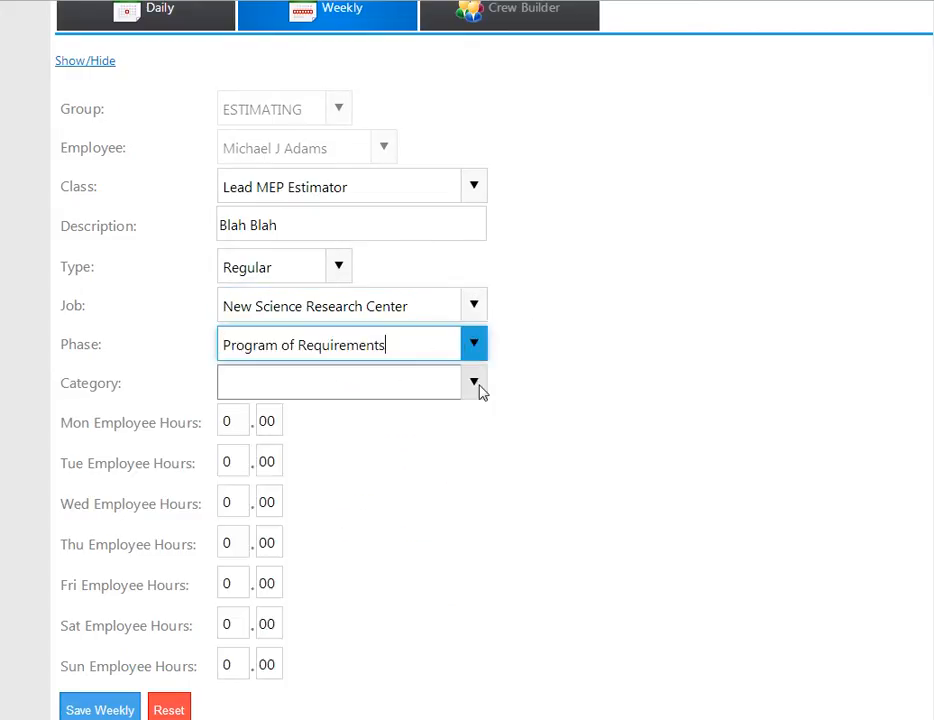
left_click(474, 384)
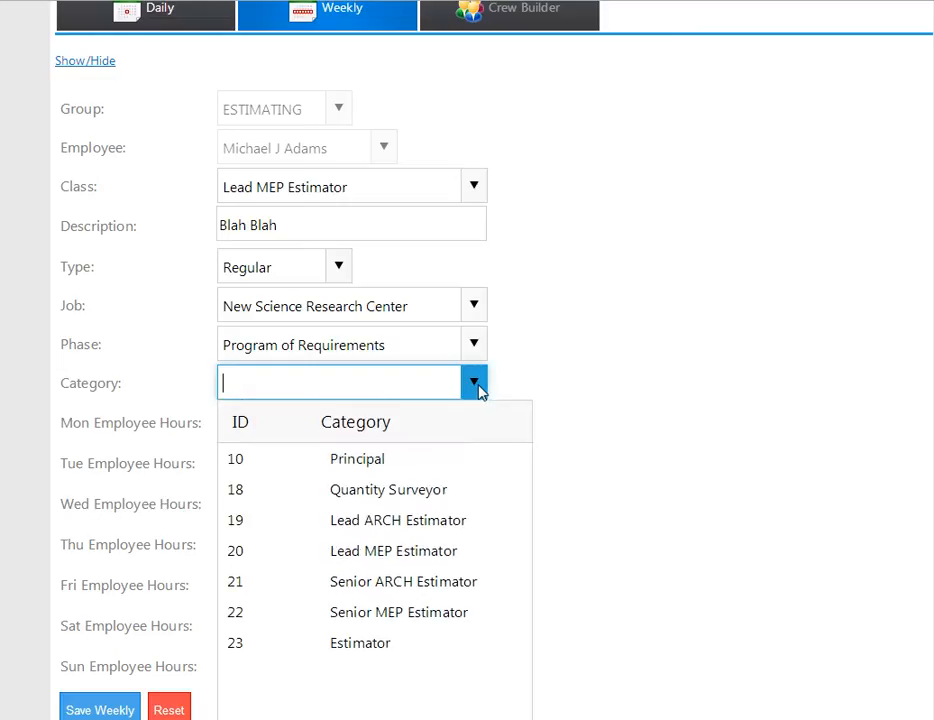
left_click(376, 553)
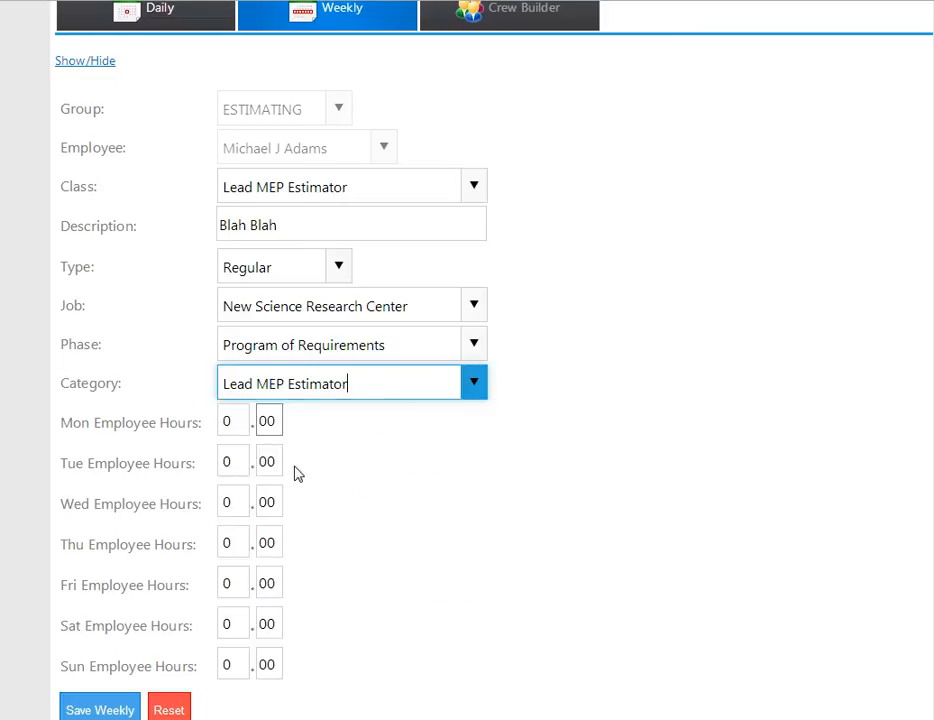
Enter employee hours of 2.00 for Tuesday and 4.50 for Wednesday, leaving Monday at 0.00.
left_click(234, 421)
key("Tab")
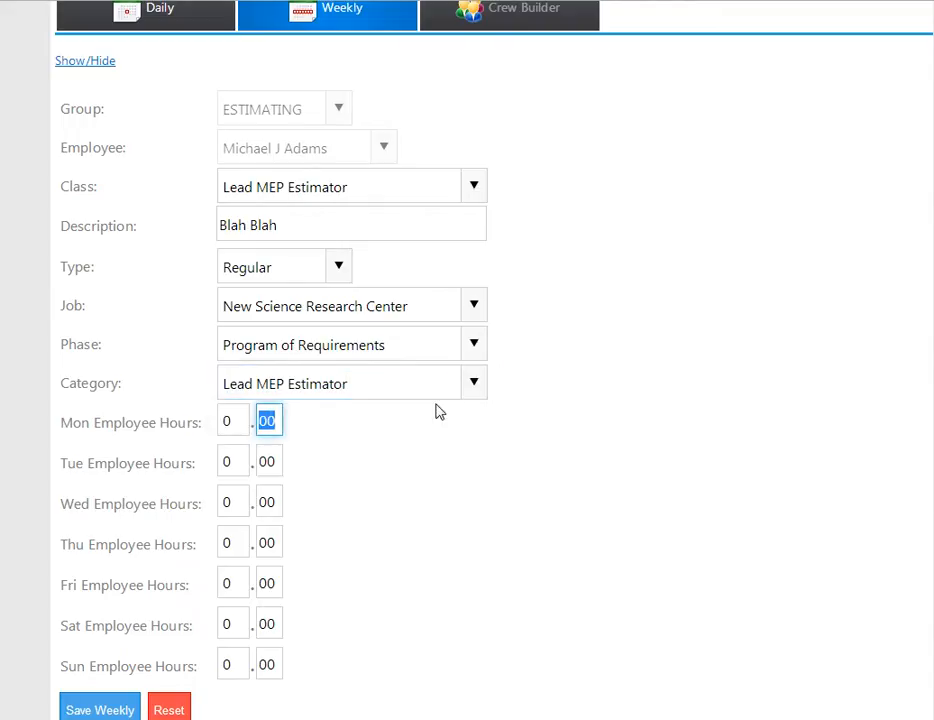
key("Tab")
type("2")
key("Tab")
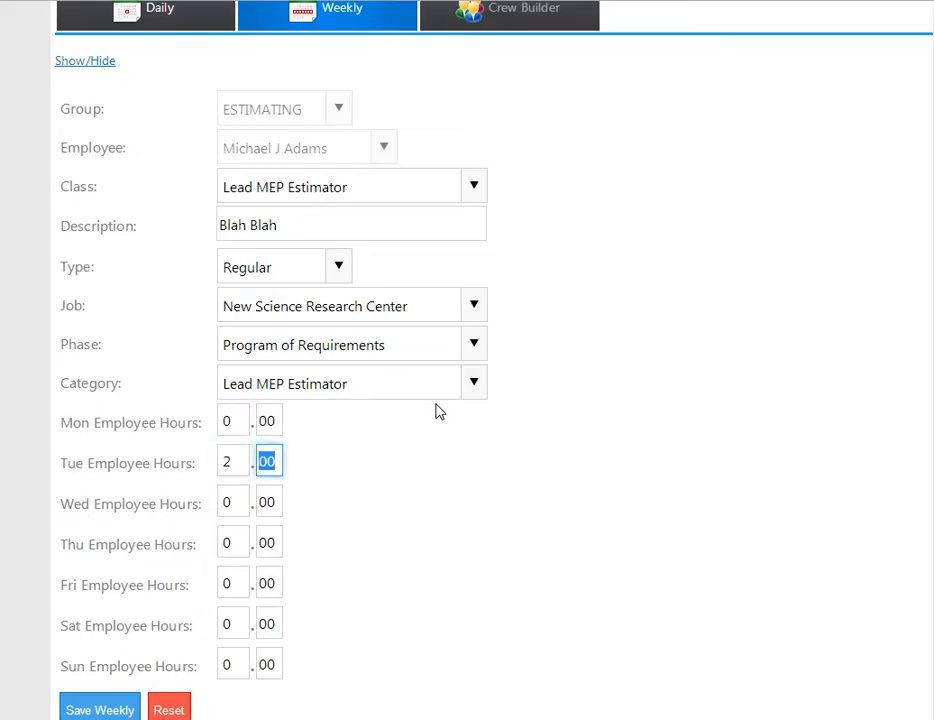
key("Tab")
type("4")
key("Tab")
type("5")
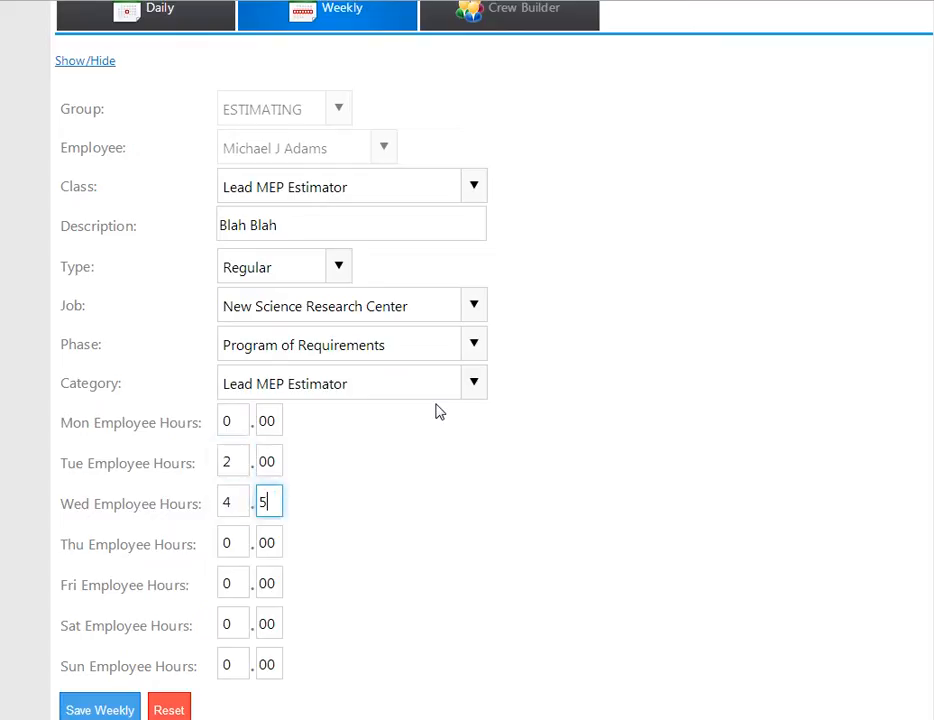
Skip Thursday and enter 1.00 employee hours for Friday.
key("Tab")
key("Tab")
key("Tab")
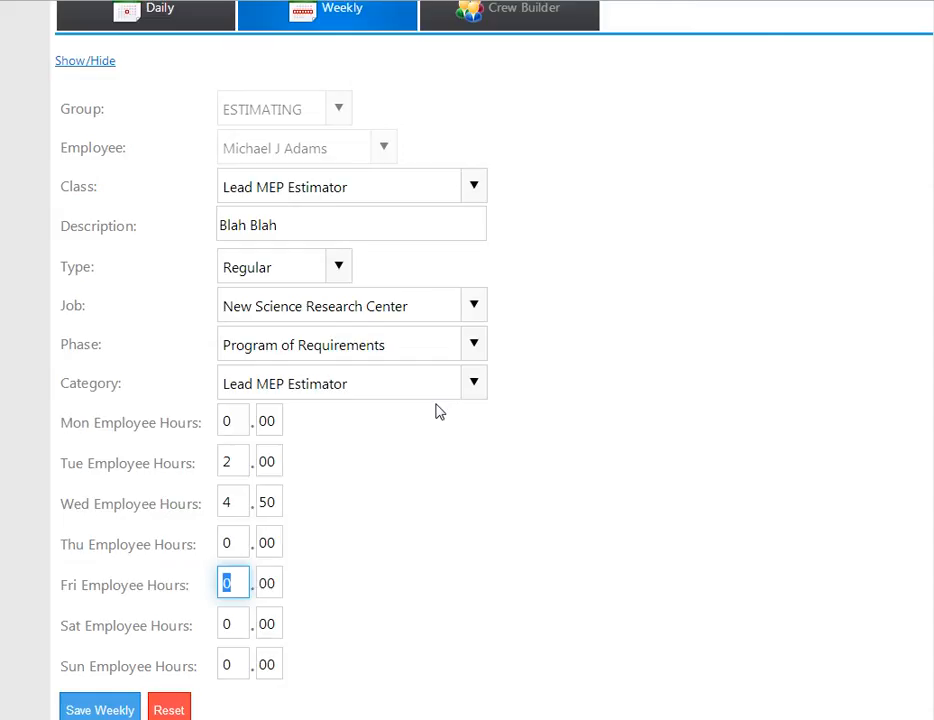
type("1")
key("Tab")
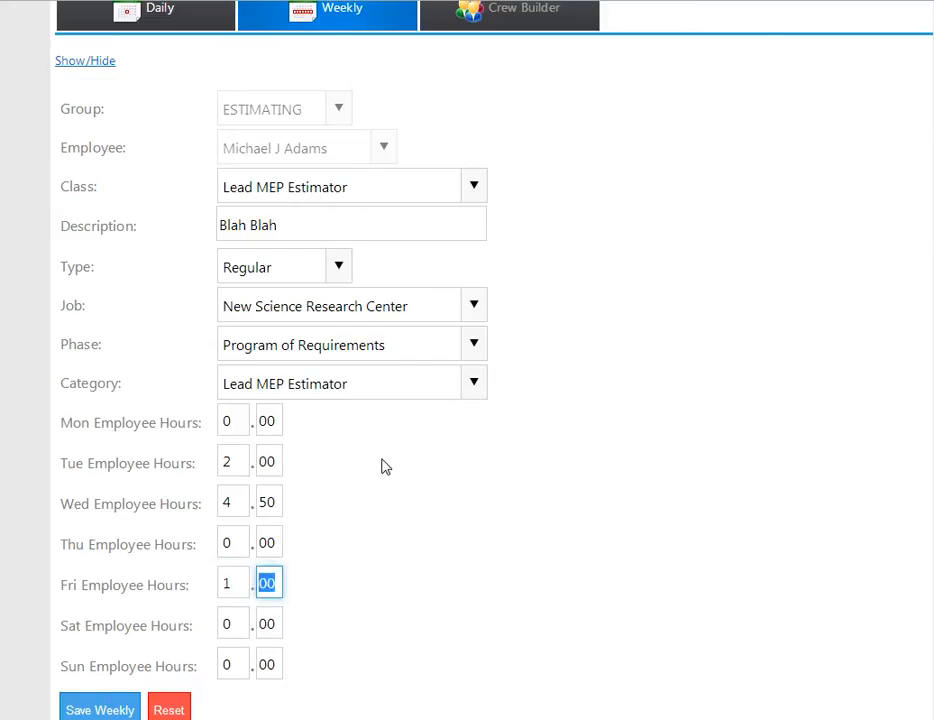
Save the weekly time sheet and close the success notification.
scroll(384, 467, "down", 1)
left_click(77, 620)
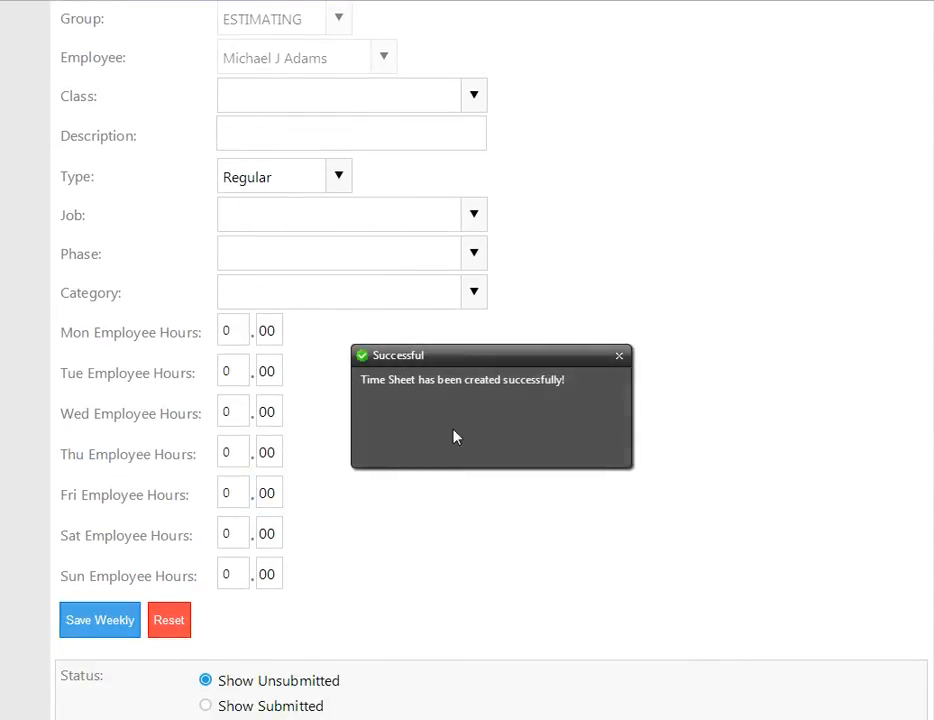
left_click(619, 357)
Select the ESTIMATING entry in the unsubmitted time sheets and examine its job, phase, category and daily hours.
scroll(467, 475, "down", 5)
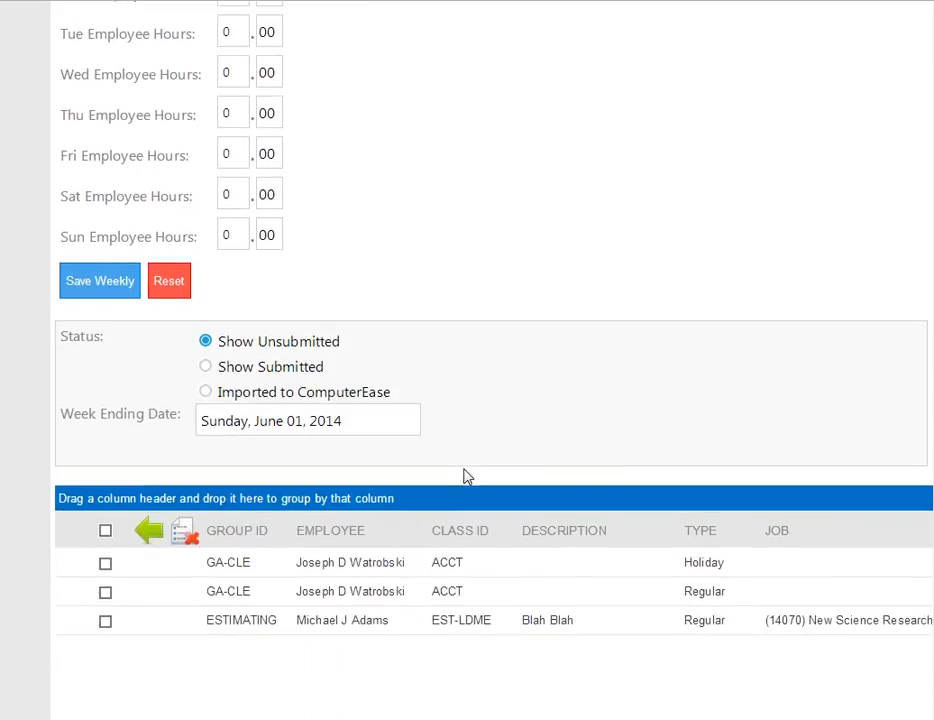
scroll(465, 477, "down", 3)
left_click(309, 500)
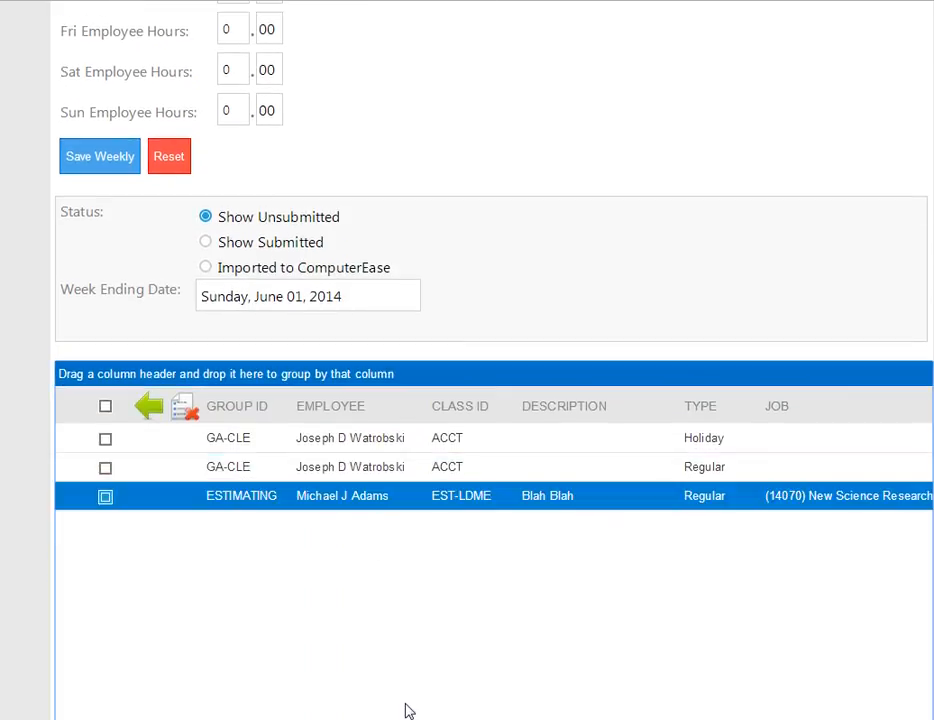
scroll(494, 540, "right", 1)
scroll(494, 540, "right", 5)
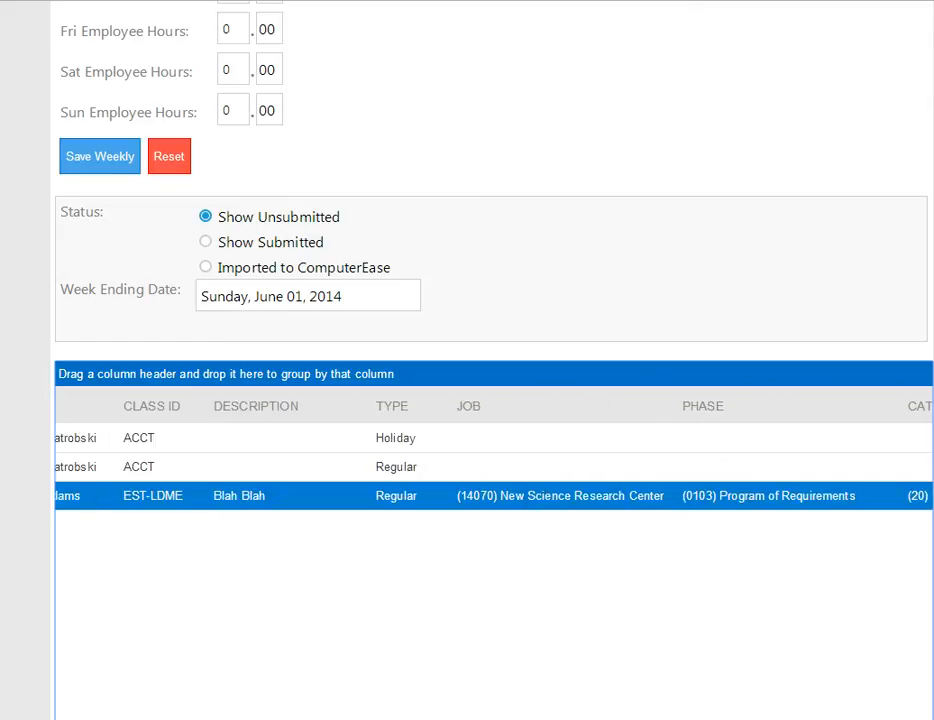
scroll(494, 540, "right", 15)
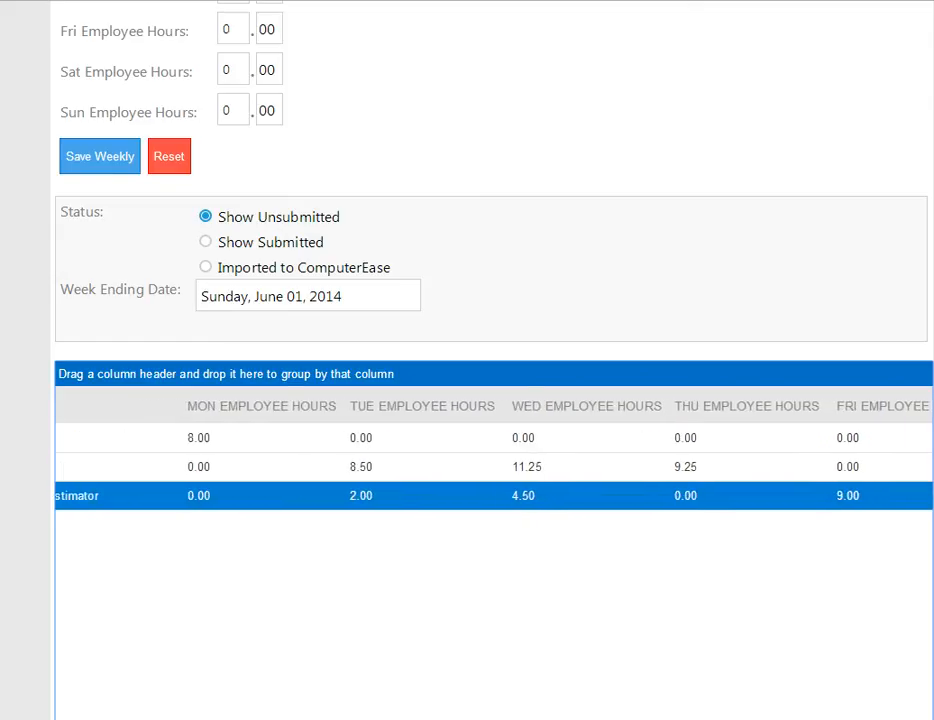
scroll(494, 540, "left", 2)
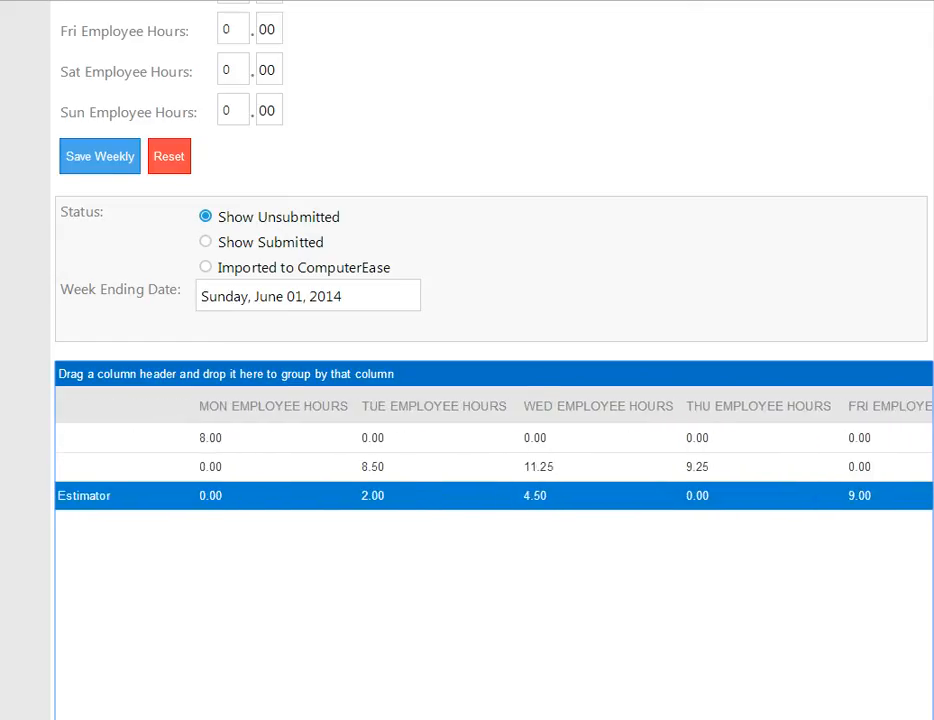
scroll(494, 540, "left", 10)
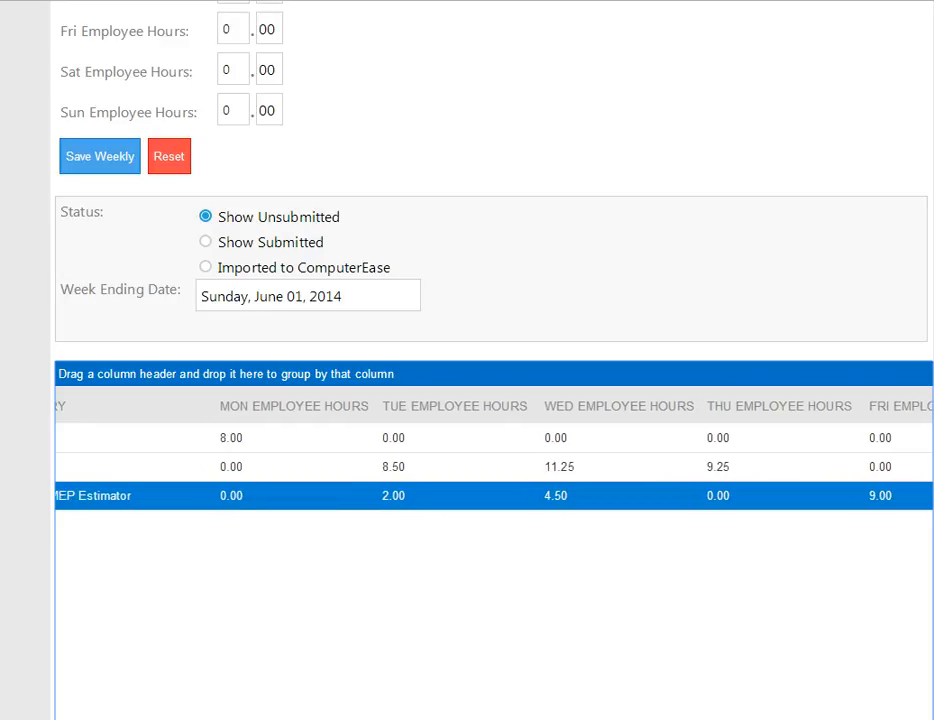
scroll(319, 663, "left", 2)
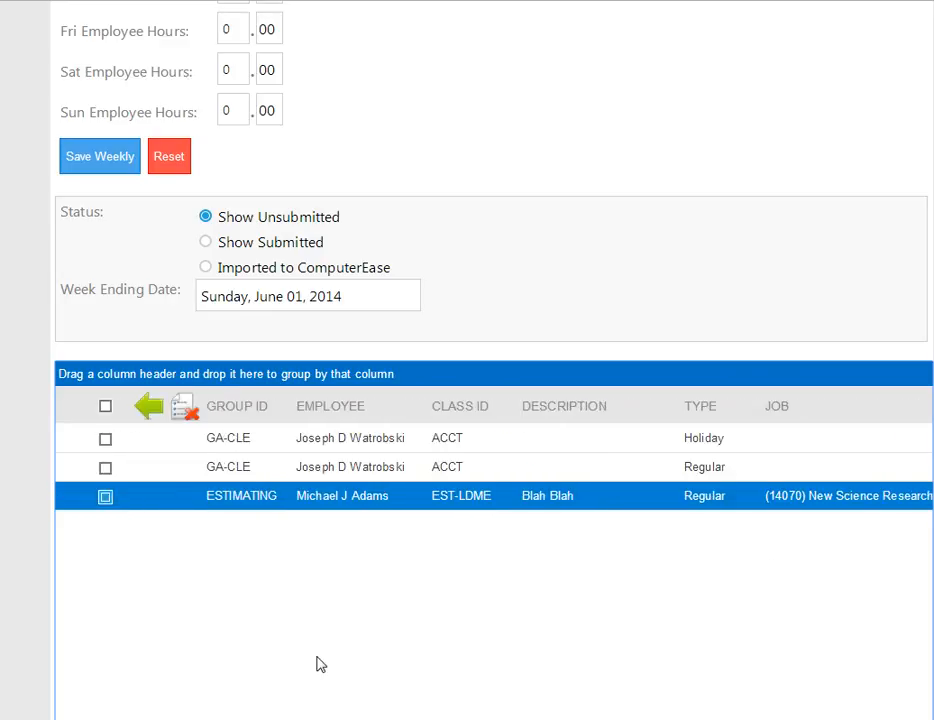
Return to the beginning of the time sheet page and log out of the employee's account.
scroll(359, 534, "up", 8)
scroll(362, 532, "down", 5)
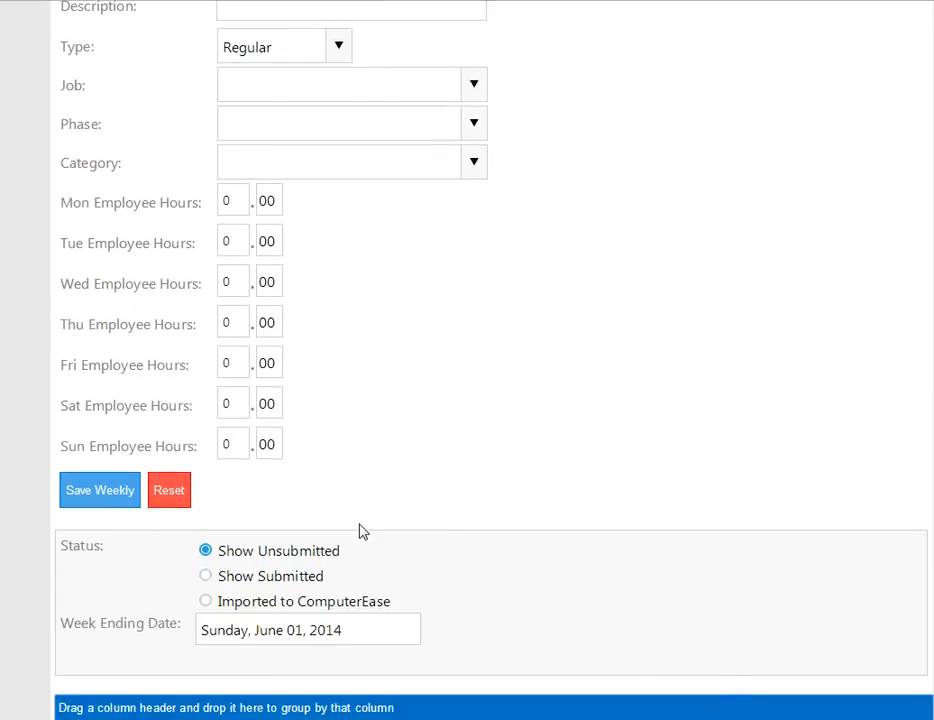
scroll(361, 532, "up", 9)
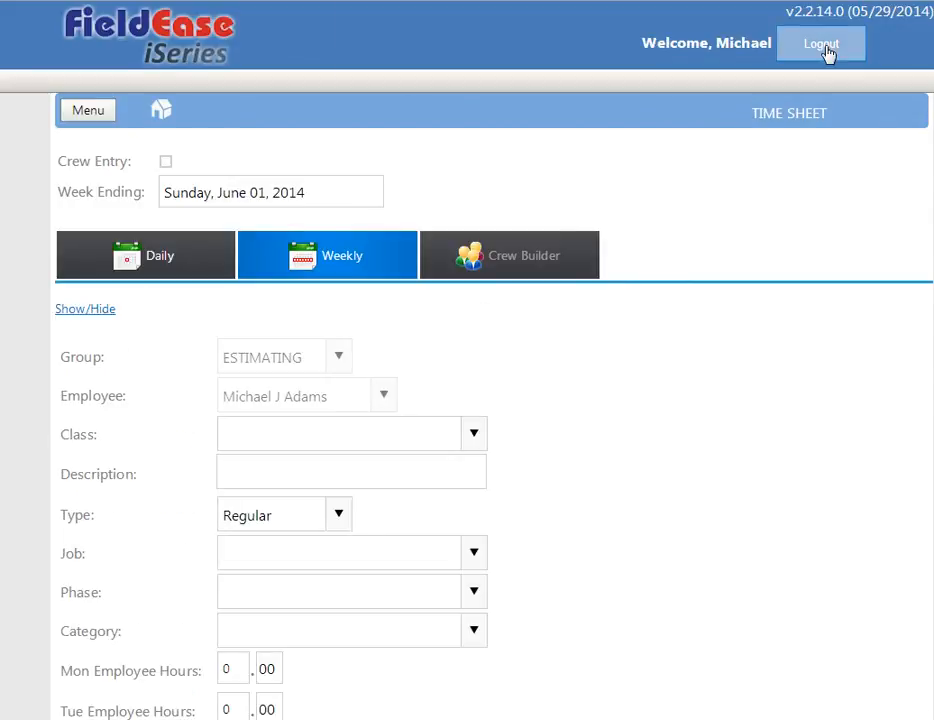
left_click(826, 48)
left_click(532, 76)
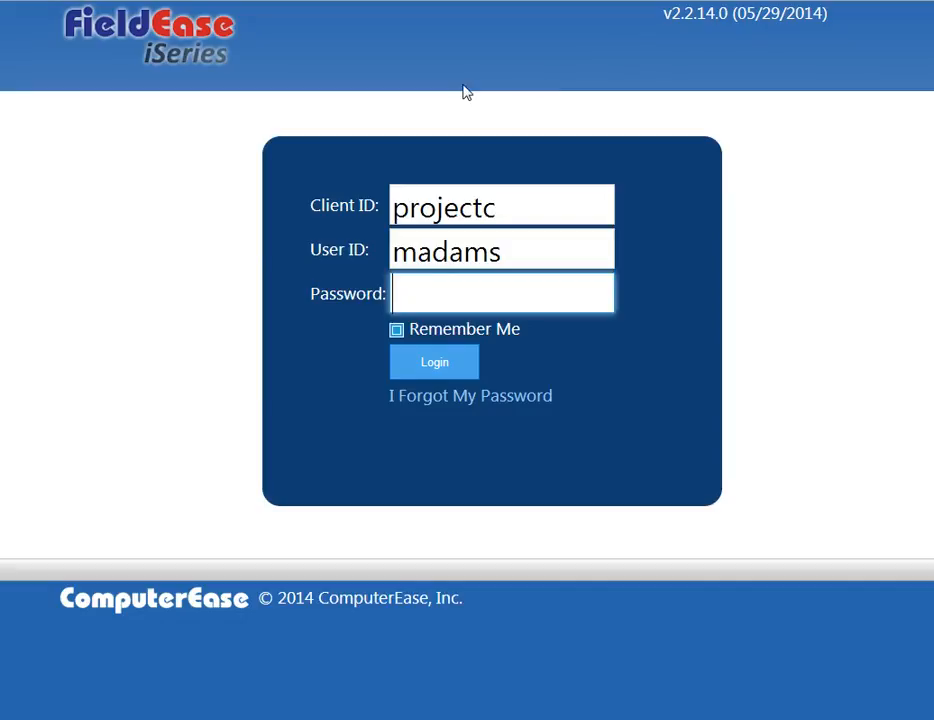